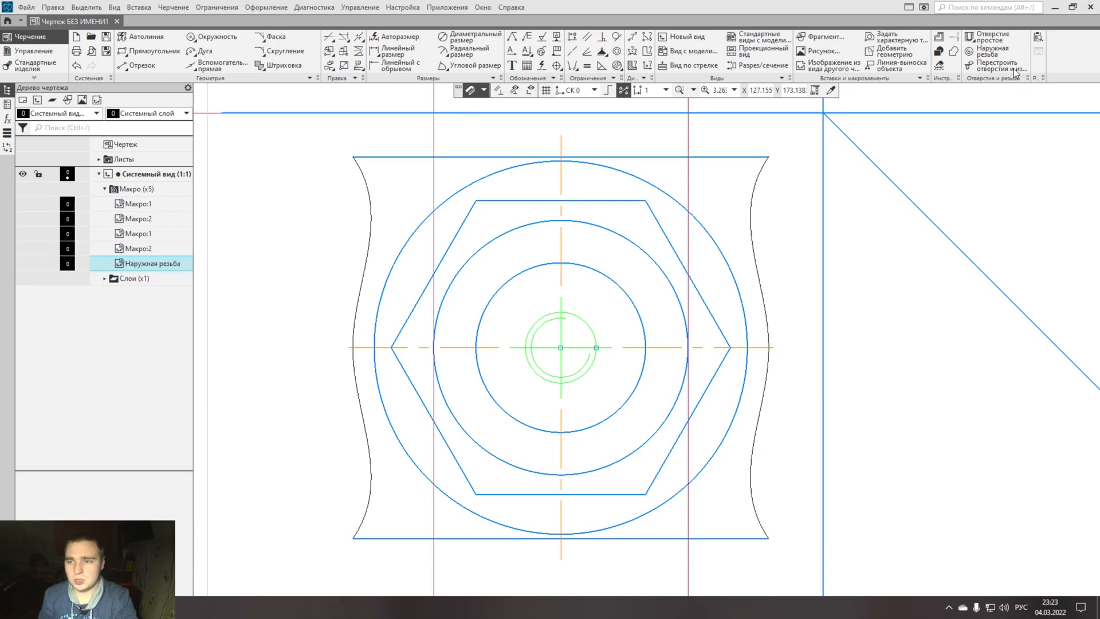
- Try to place a metric external thread of diameter 10 and pitch 1.5 with visible contour at the center of the top view
click(1007, 56)
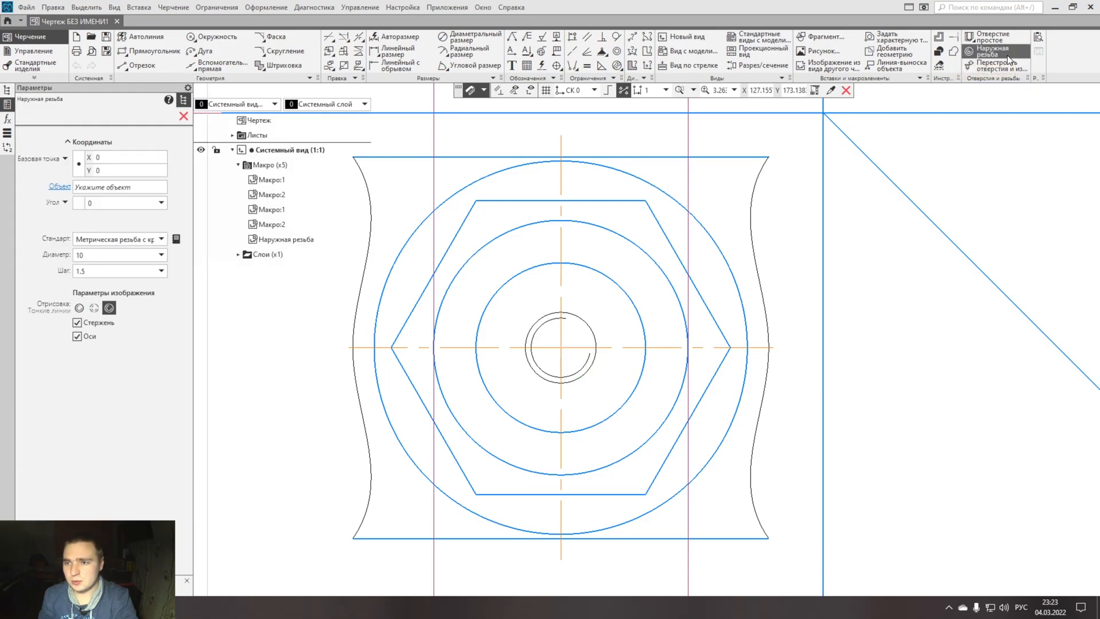
click(80, 308)
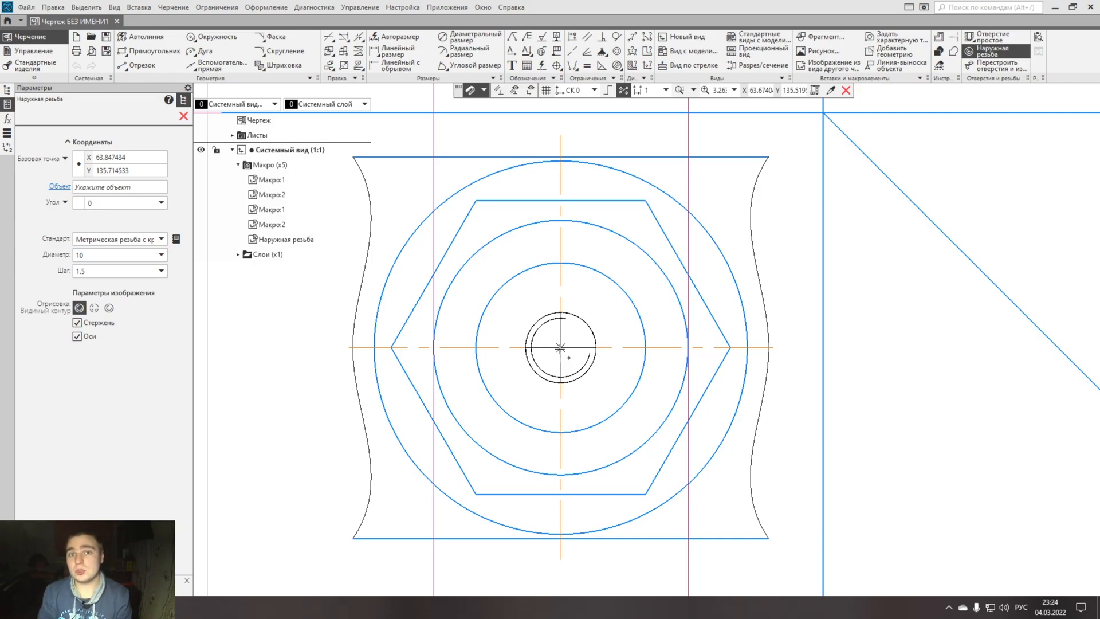
click(560, 348)
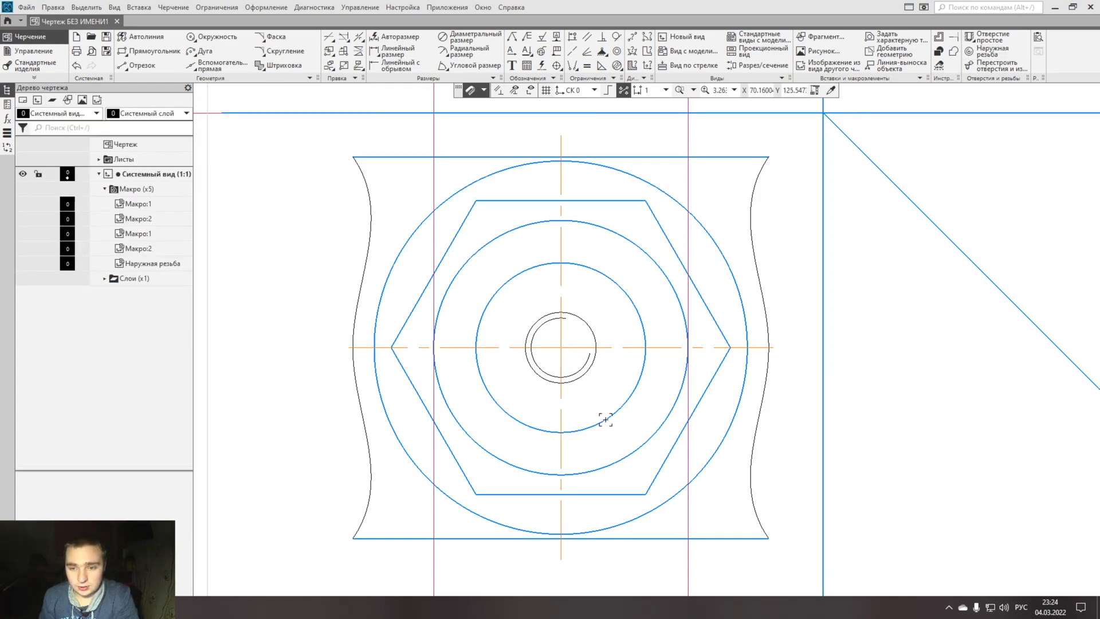
- Measure the angle between the hexagon's lower horizontal side and the adjacent side on its right
click(626, 494)
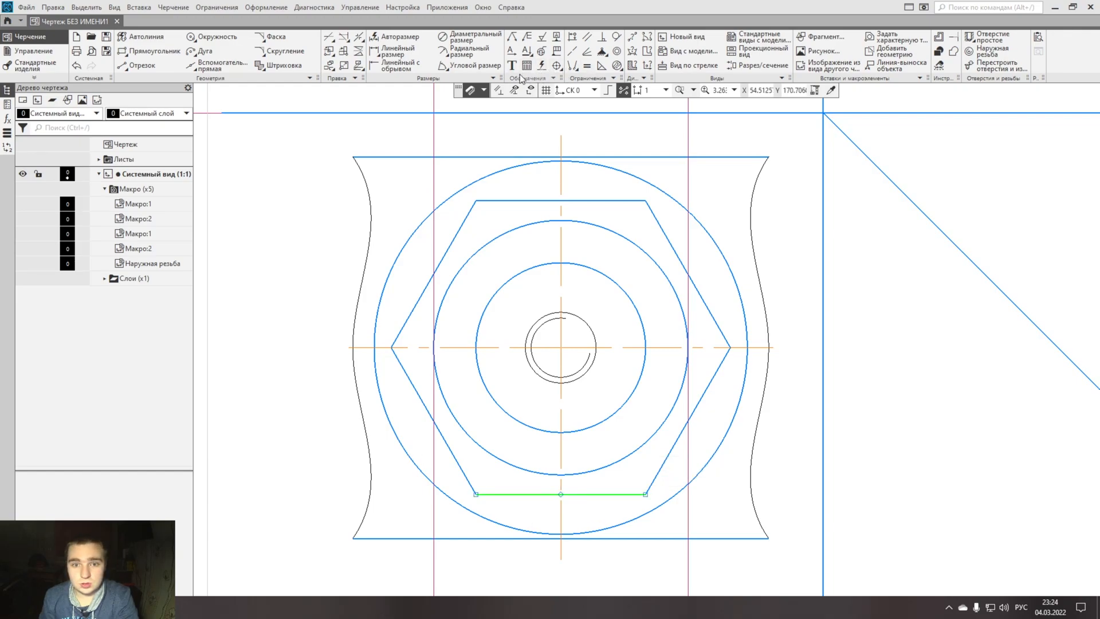
click(456, 68)
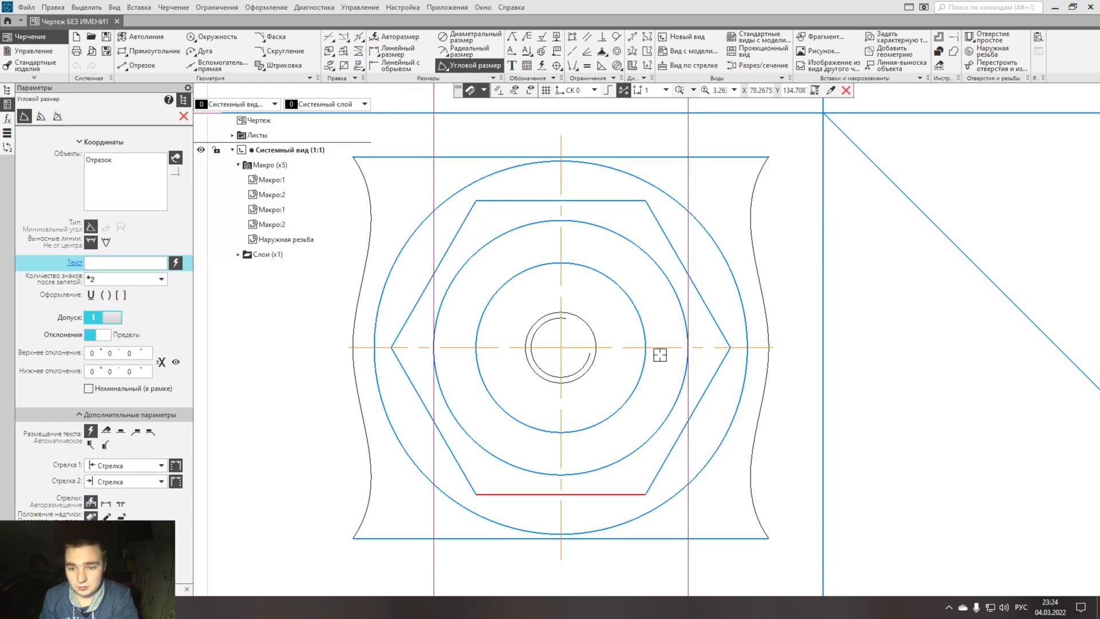
click(705, 384)
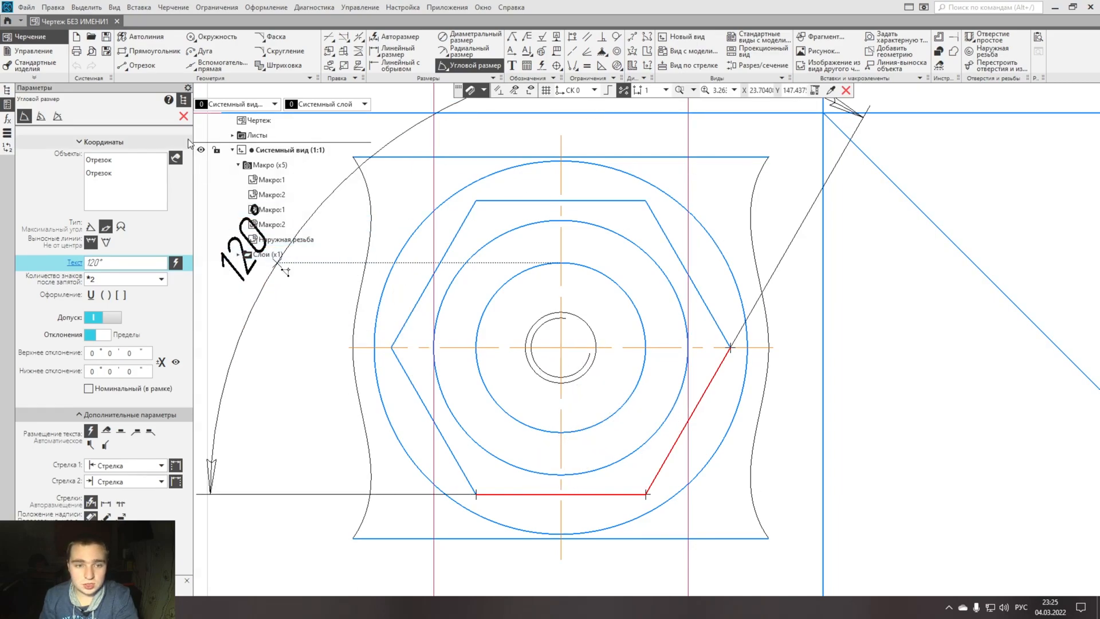
click(183, 116)
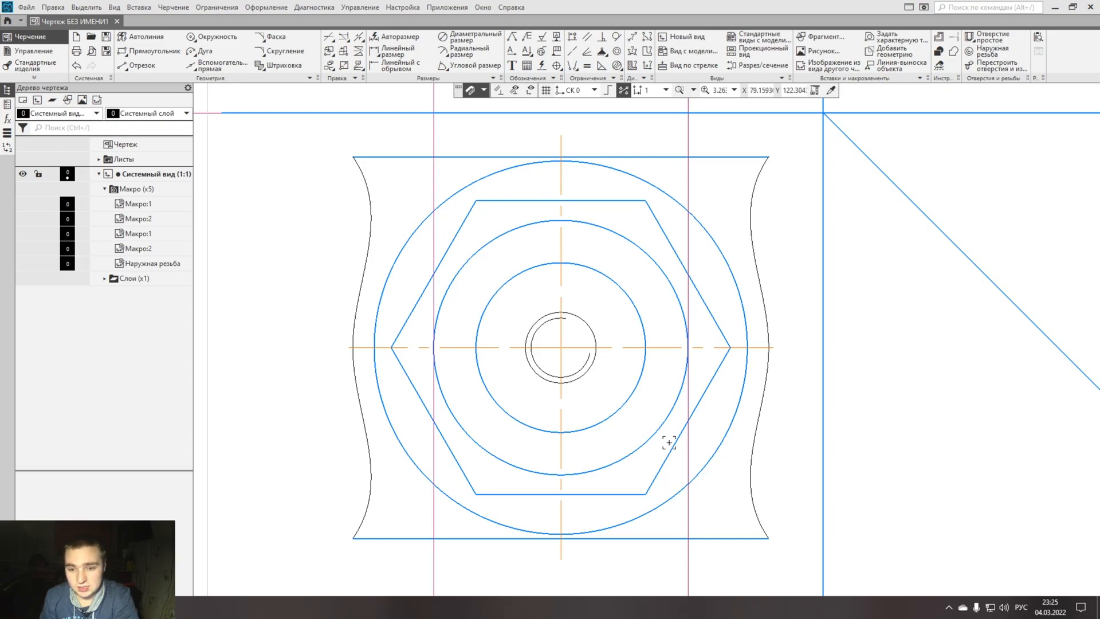
- Draw trial construction lines through the hexagon's center and one vertex, and check their angles to the horizontal and vertical axes
click(202, 70)
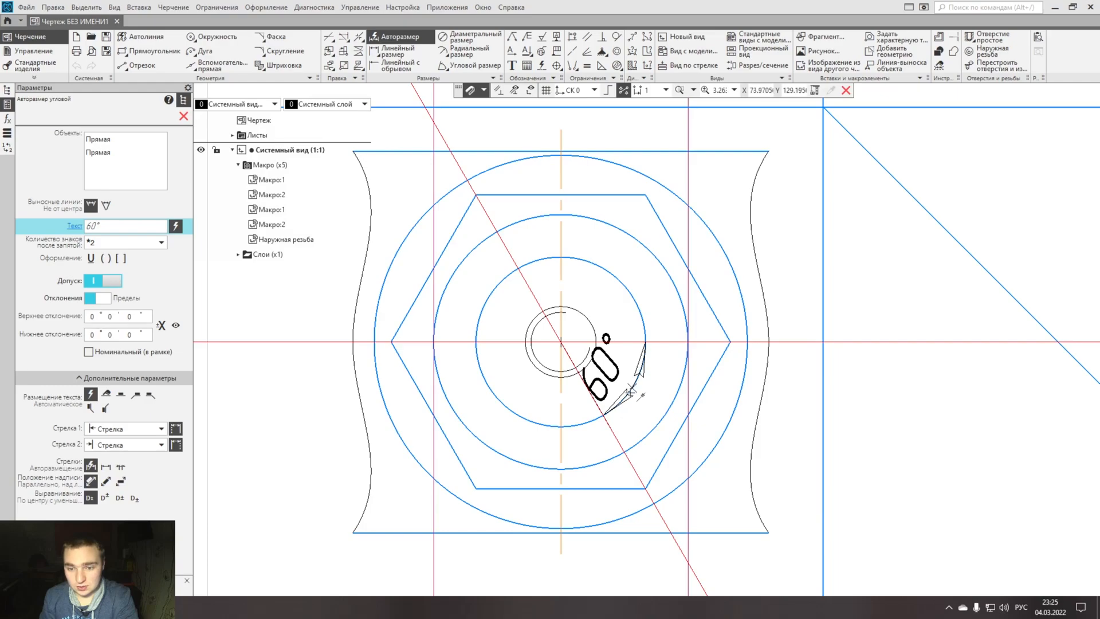
key(Escape)
click(208, 67)
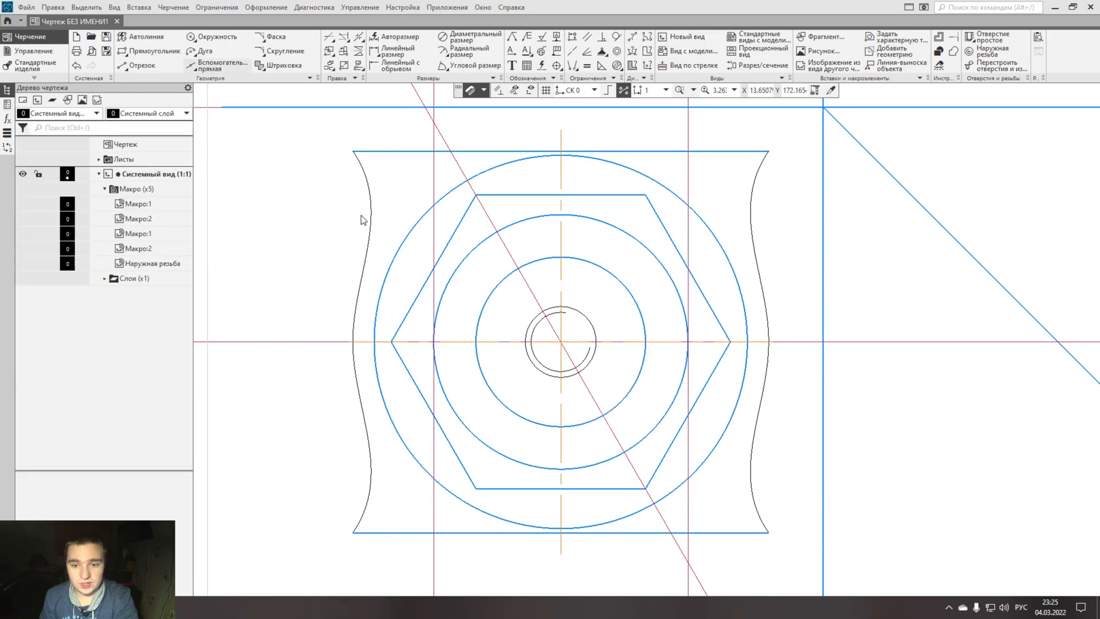
click(563, 565)
click(562, 570)
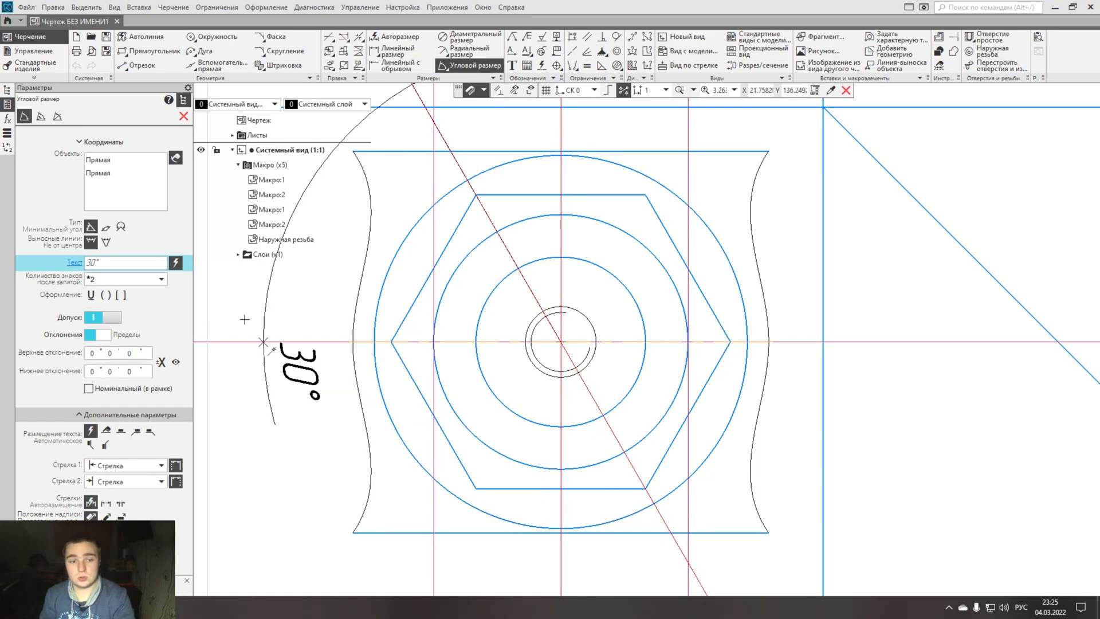
key(Escape)
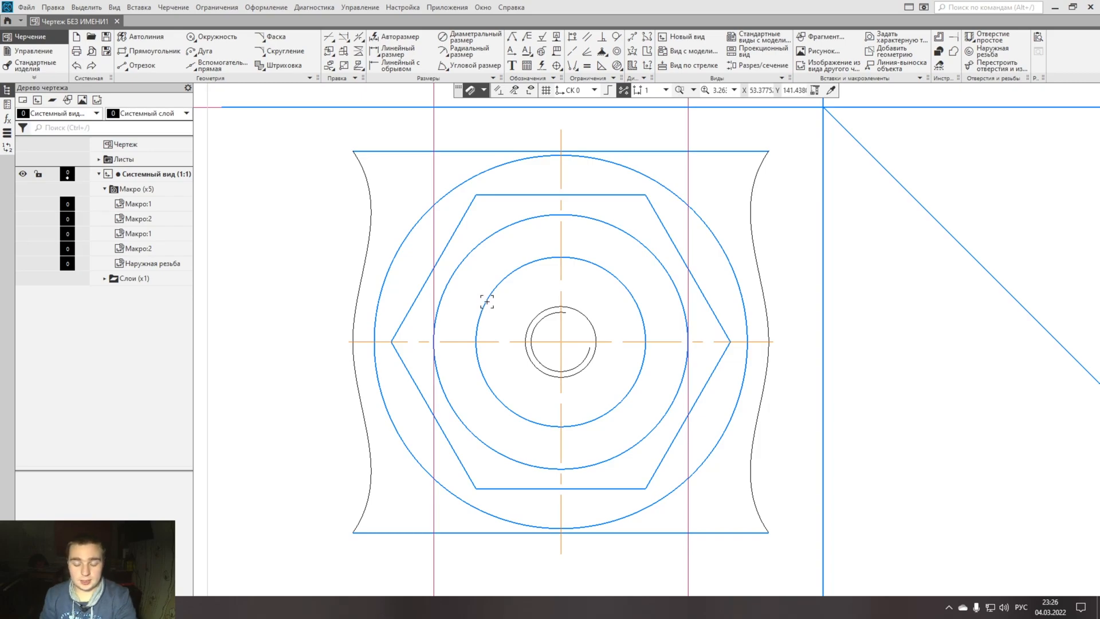
- Examine the nut in the front view and compare it with the hexagon and circles in the top view
scroll(535, 376, down, 8)
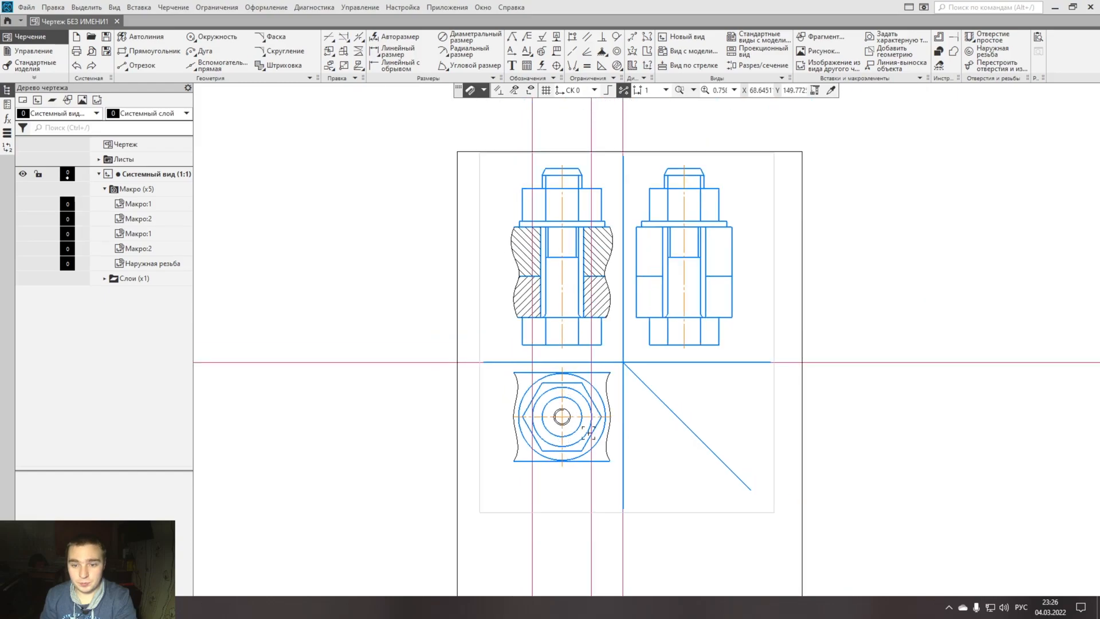
scroll(568, 430, up, 4)
scroll(605, 355, up, 3)
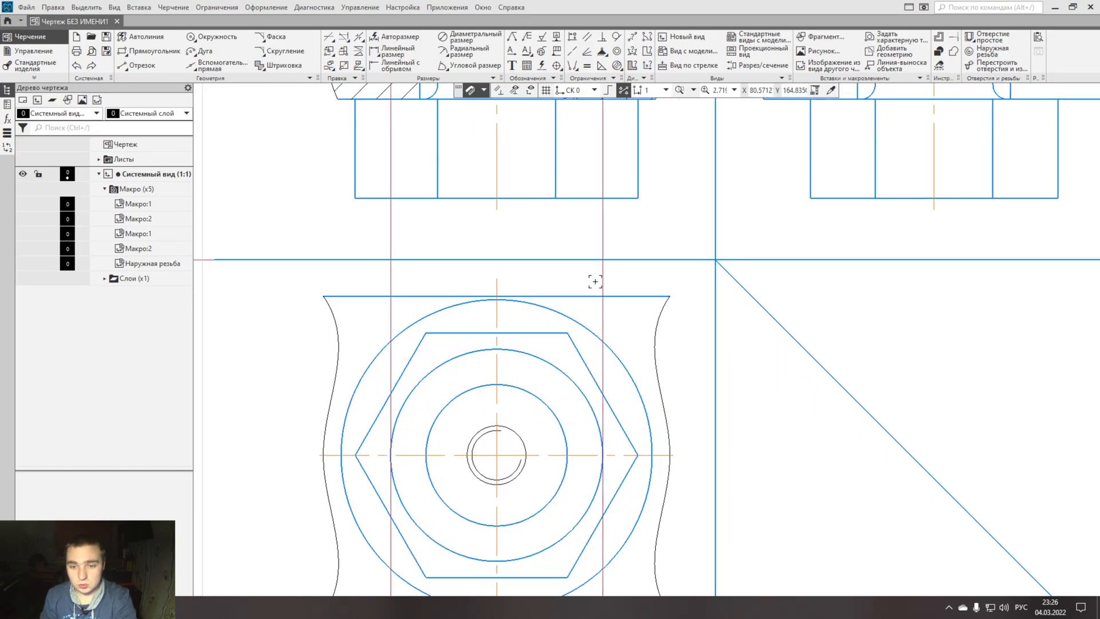
scroll(490, 492, down, 6)
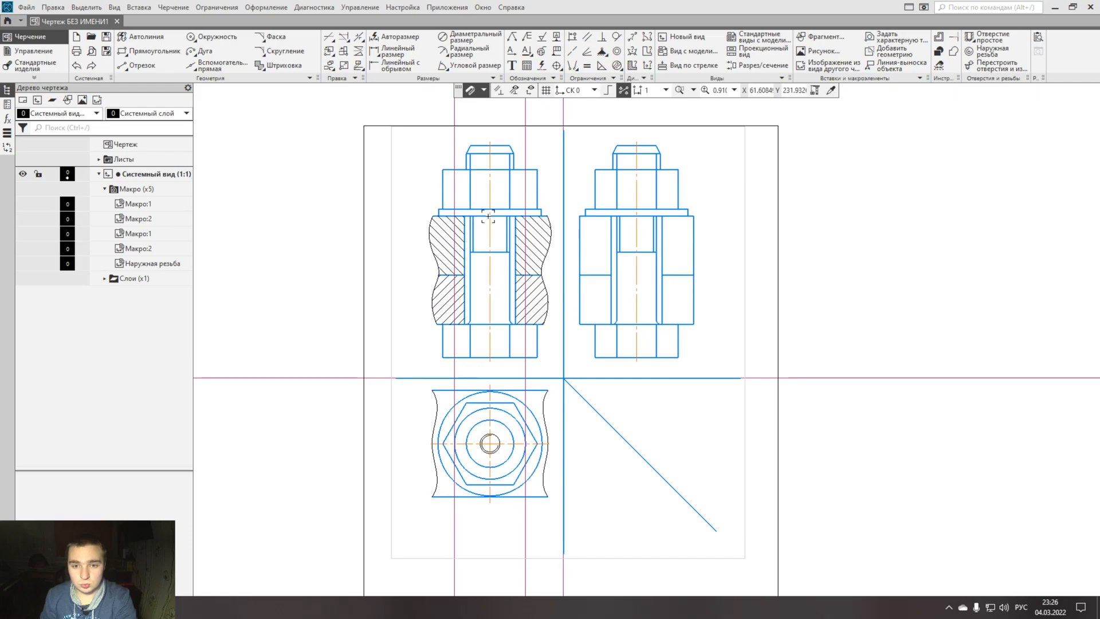
scroll(526, 181, up, 7)
scroll(526, 181, up, 1)
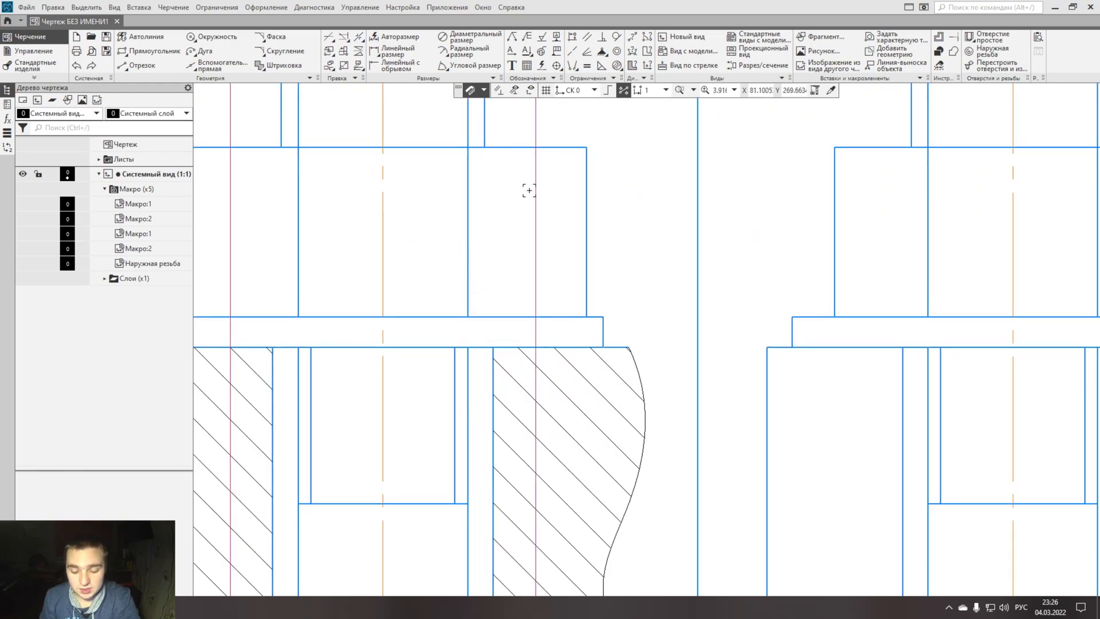
scroll(528, 190, down, 8)
scroll(535, 393, up, 5)
click(542, 382)
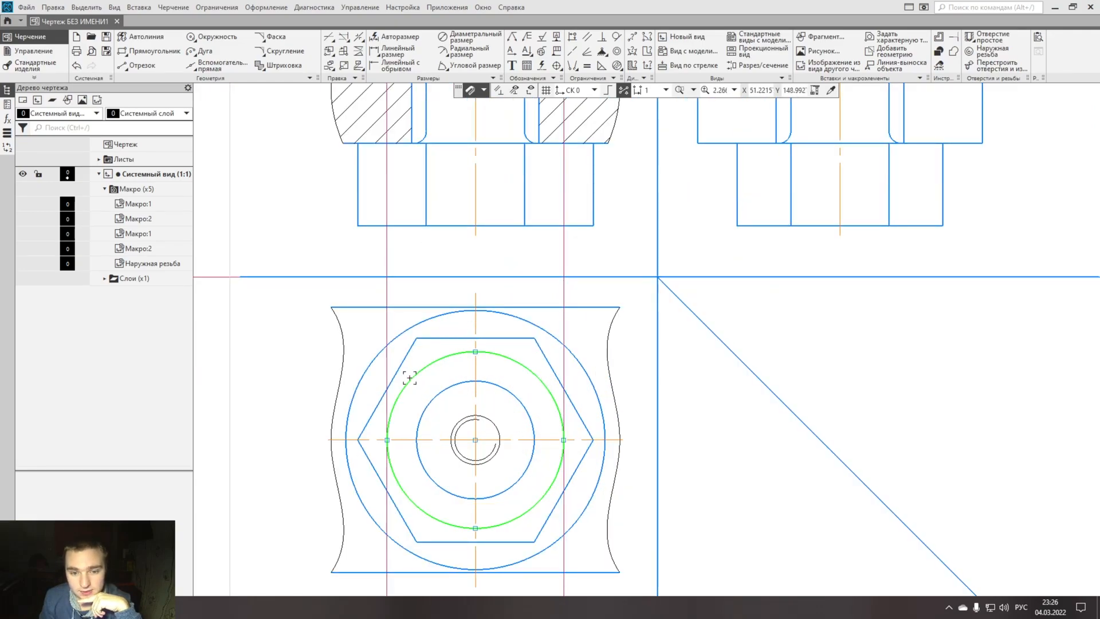
scroll(476, 425, down, 3)
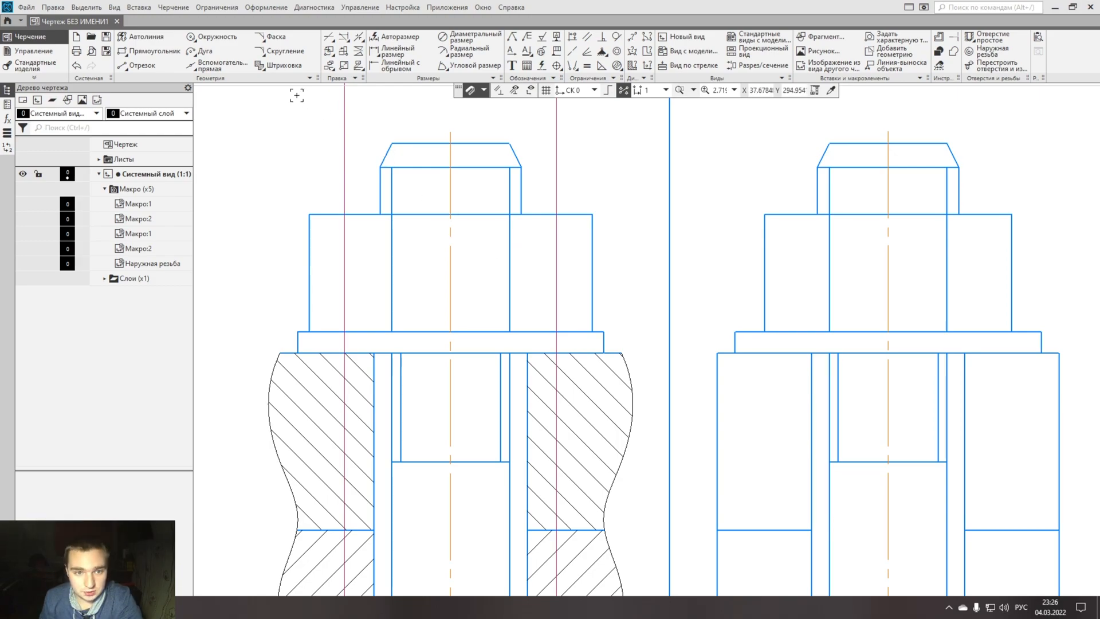
- Draw a two-point circle of radius 36 on the front view's axis, starting at the nut's top edge
click(212, 36)
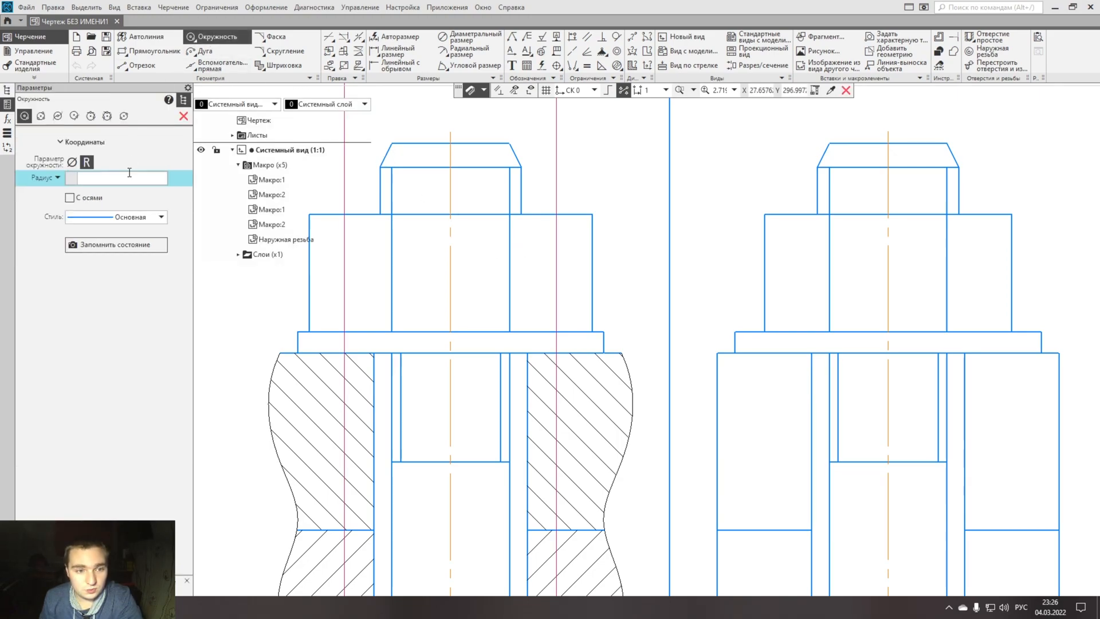
click(83, 176)
text(16)
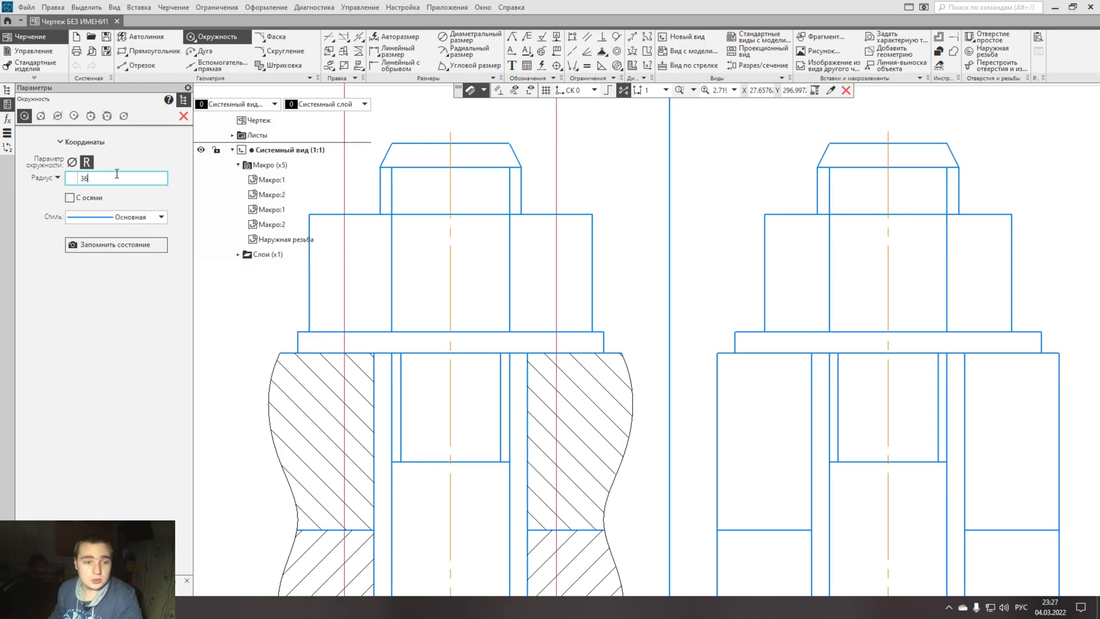
key(Return)
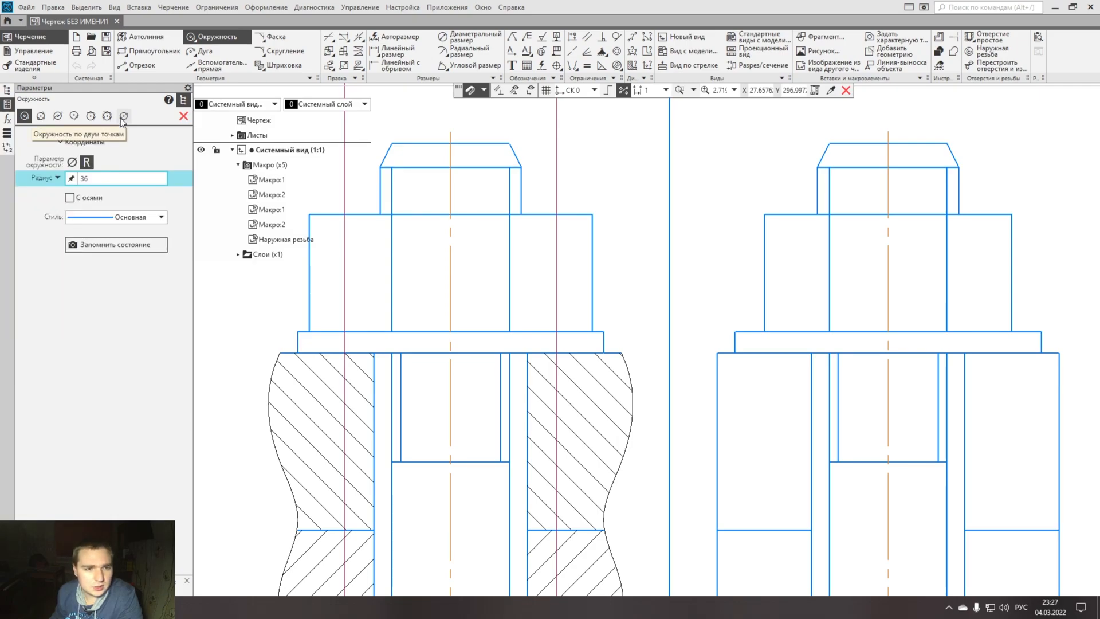
click(123, 116)
scroll(450, 544, down, 5)
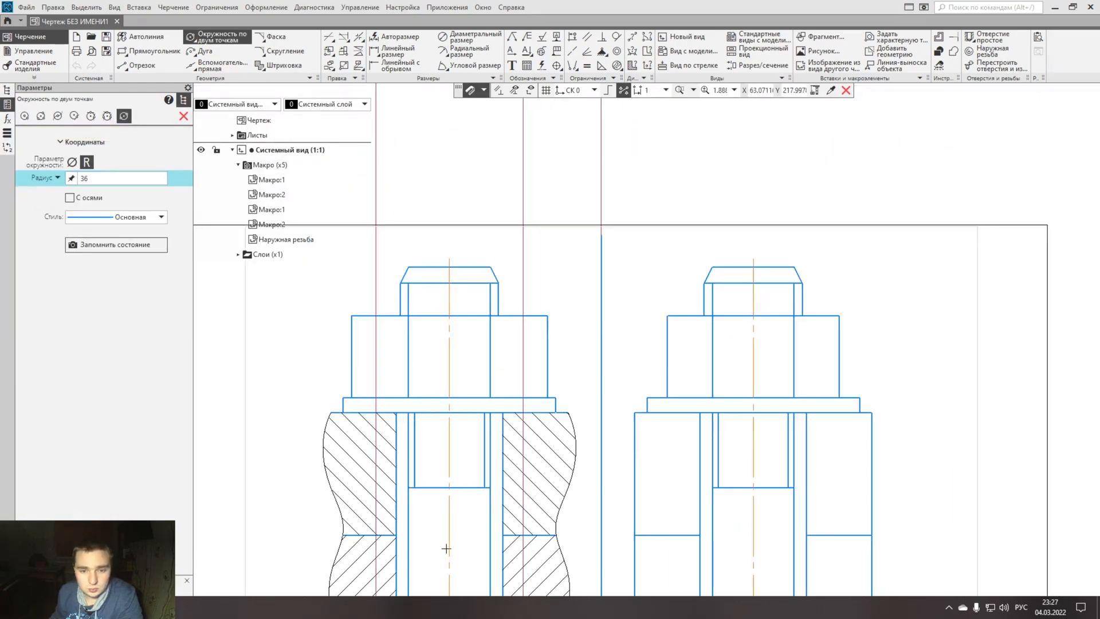
middle_drag(460, 451, 459, 292)
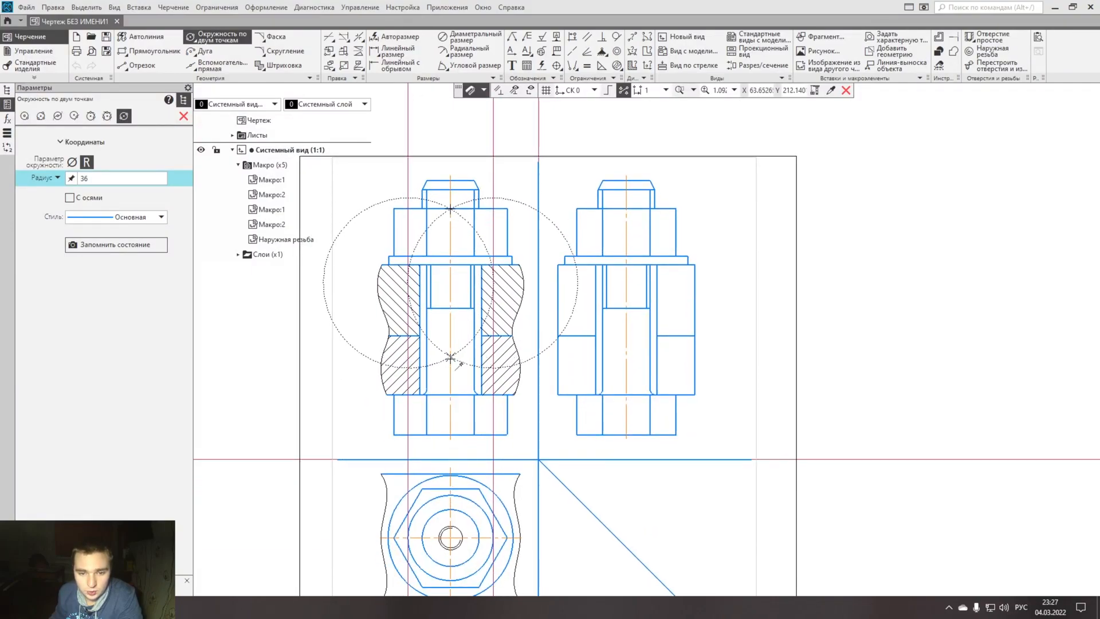
click(452, 381)
- Add a horizontal construction line where the large circle meets the nut's right edge, and a vertical one along the stud's right edge
scroll(453, 214, up, 7)
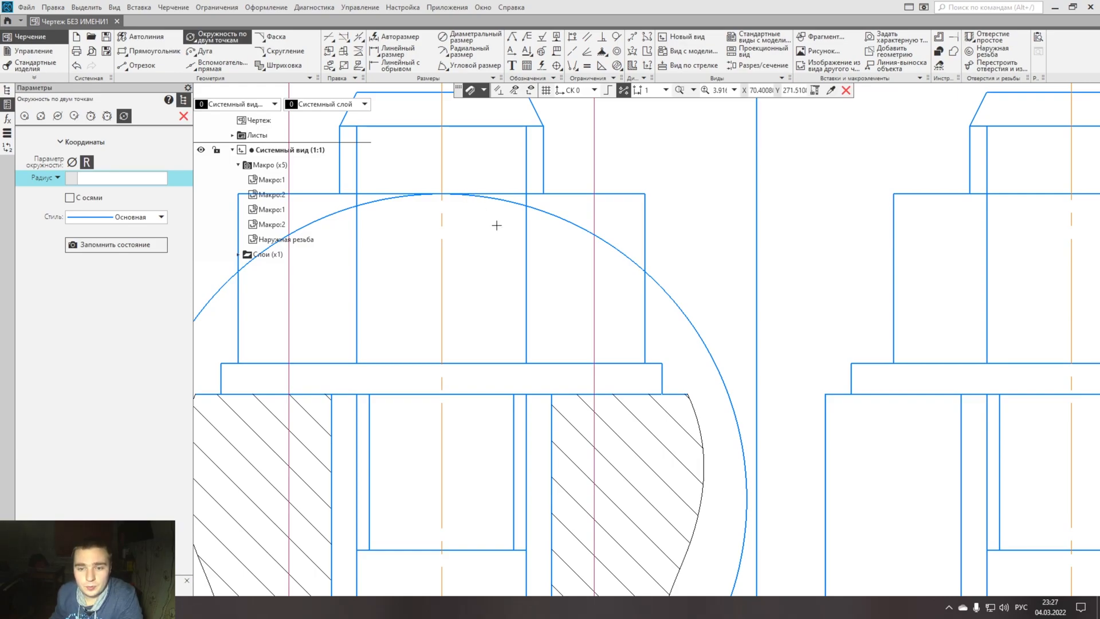
middle_drag(496, 226, 479, 248)
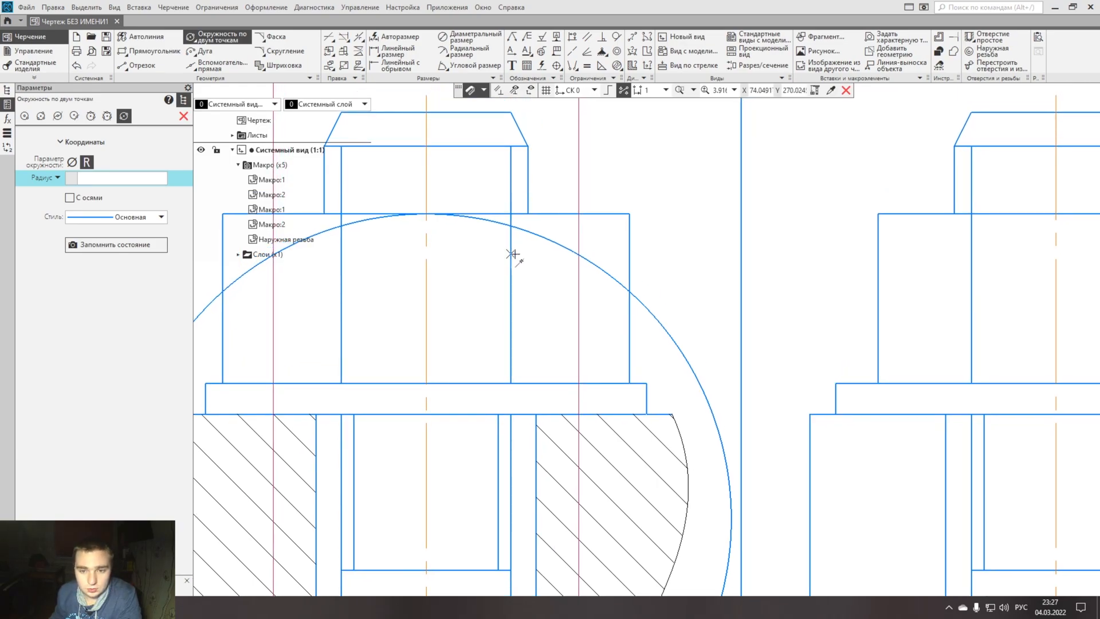
click(201, 68)
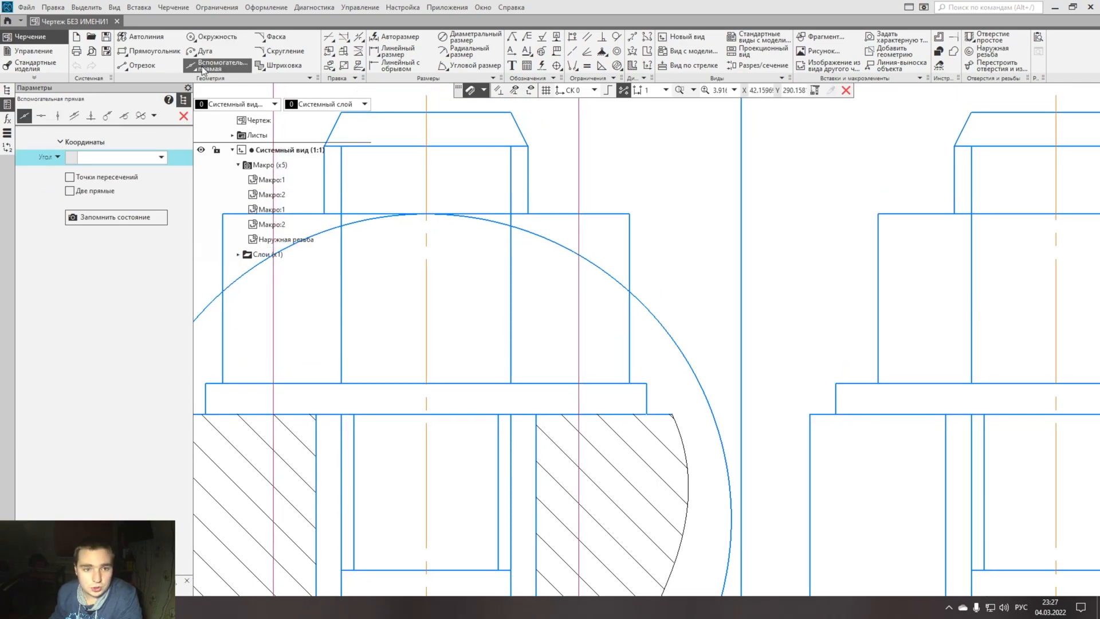
click(41, 116)
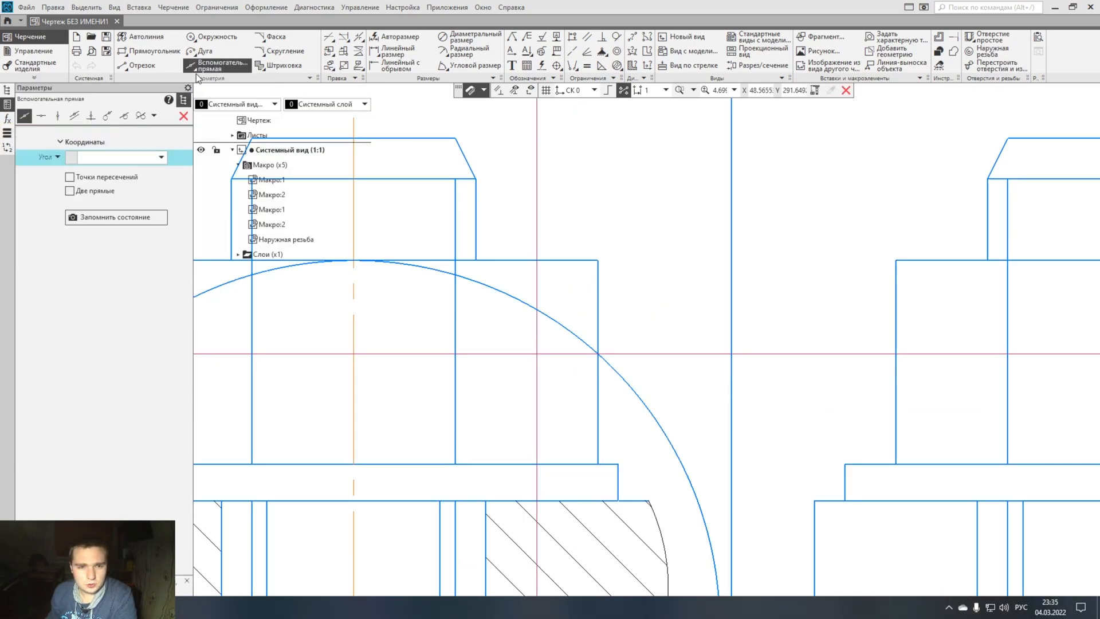
click(57, 116)
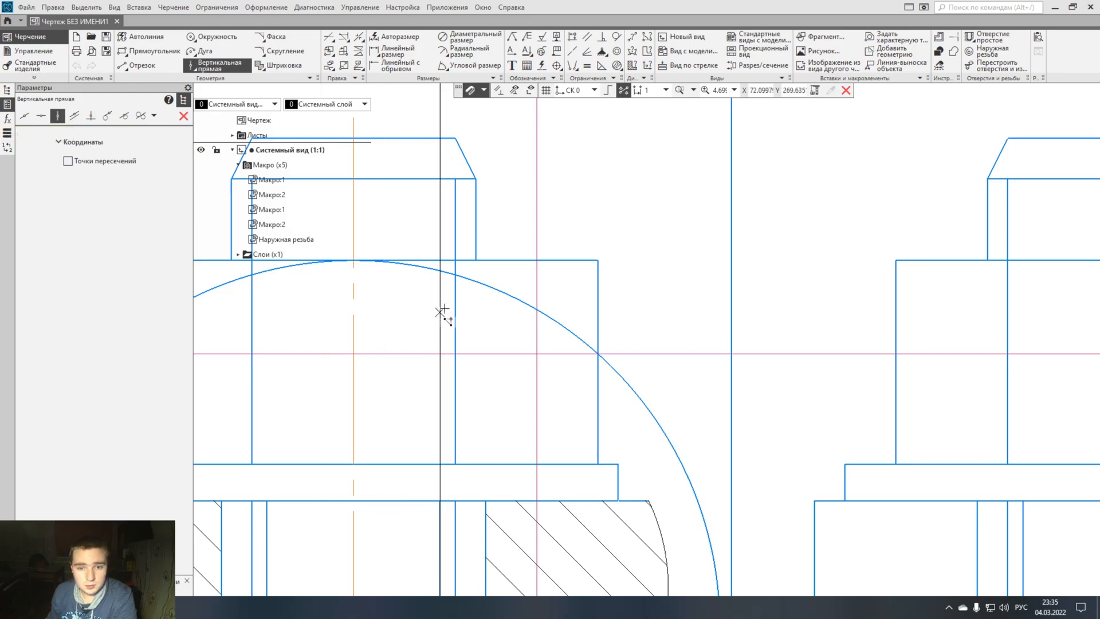
click(476, 260)
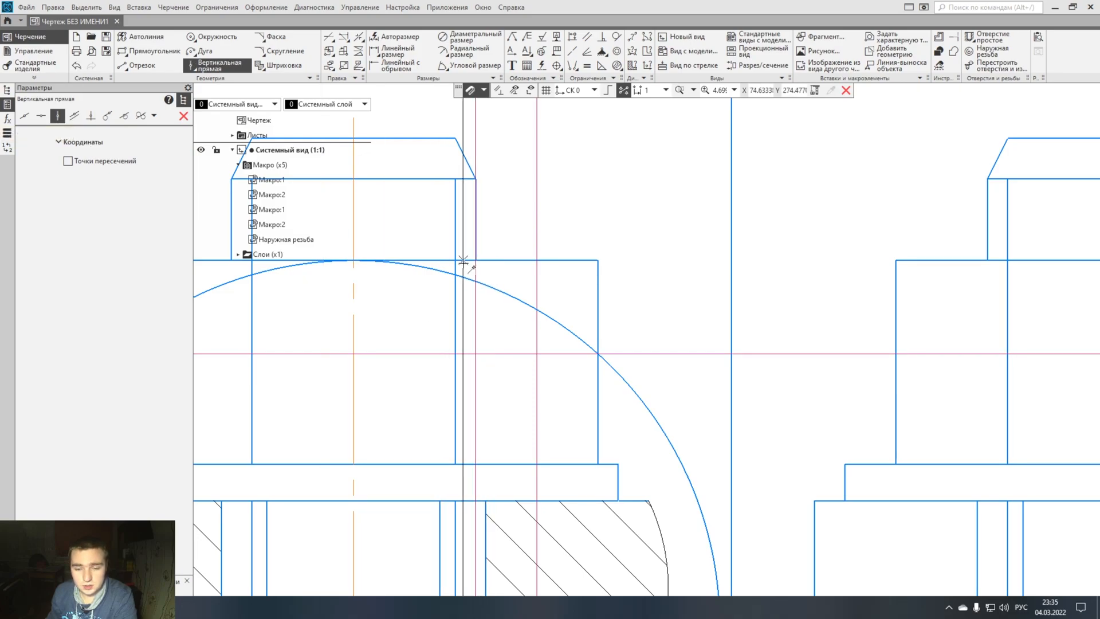
key(Escape)
- Draw a two-point circle from the nut's top edge to its bottom edge on the vertical construction line through its right face
click(212, 39)
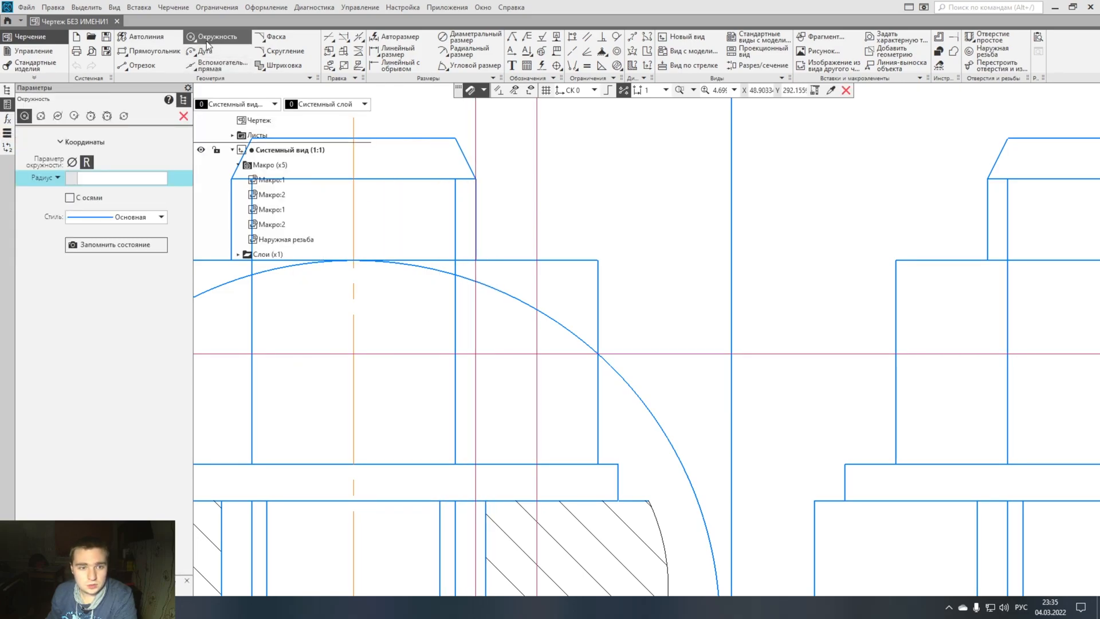
click(123, 117)
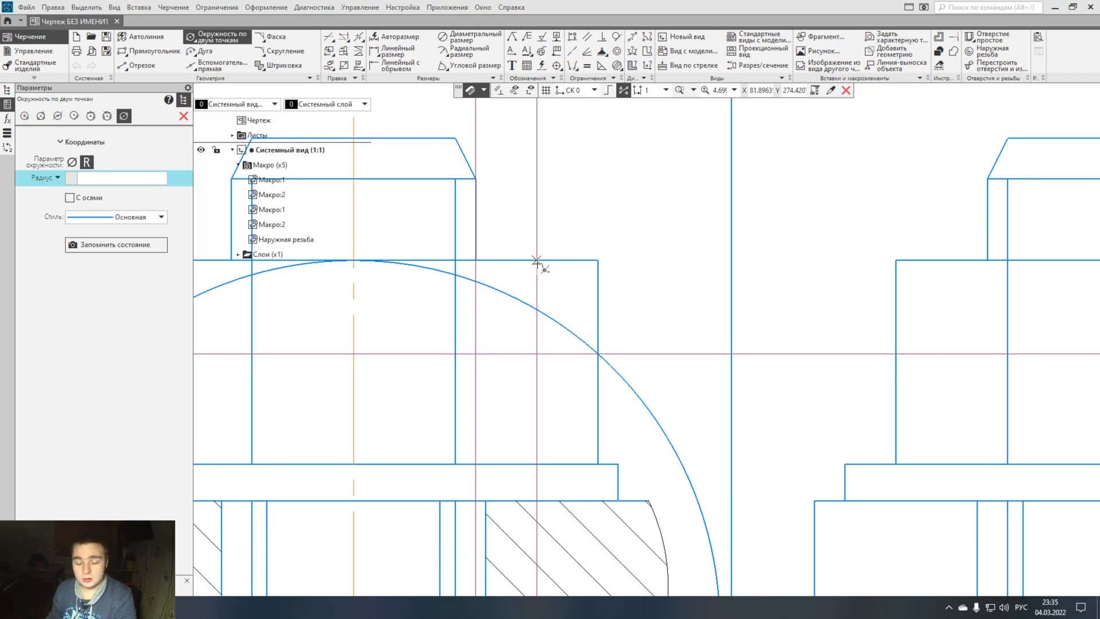
scroll(537, 262, up, 6)
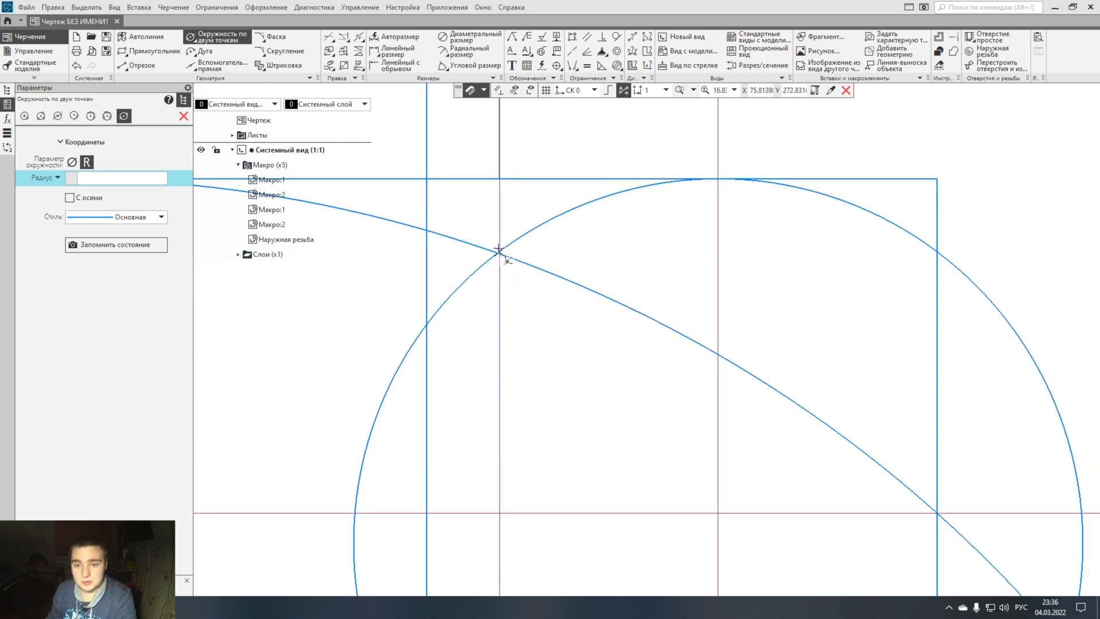
- Trim the two circles, the nut's top edge and its upper right corner to leave the chamfer arcs on the nut's right half
scroll(493, 240, down, 3)
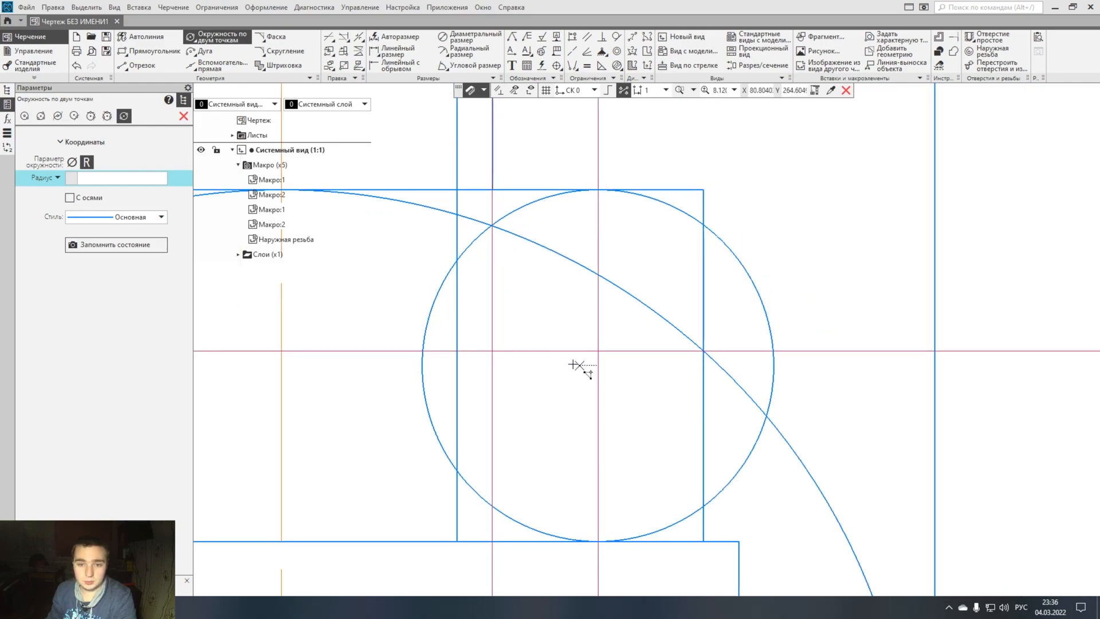
click(328, 36)
click(671, 189)
click(703, 201)
click(725, 249)
click(773, 391)
click(747, 396)
click(758, 438)
click(789, 447)
click(682, 520)
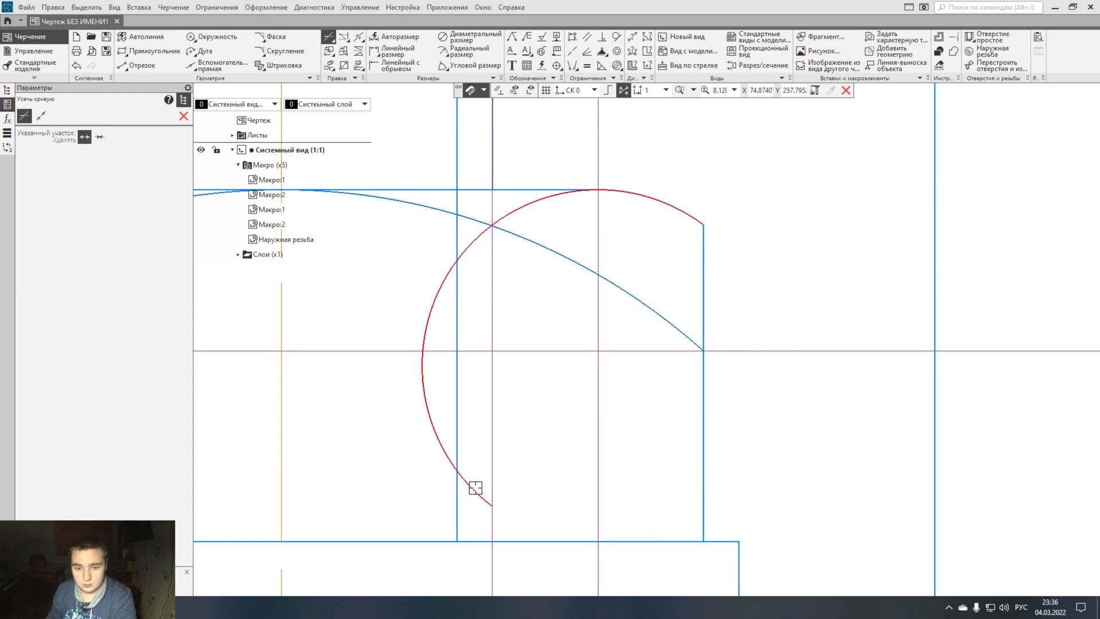
click(431, 427)
click(624, 286)
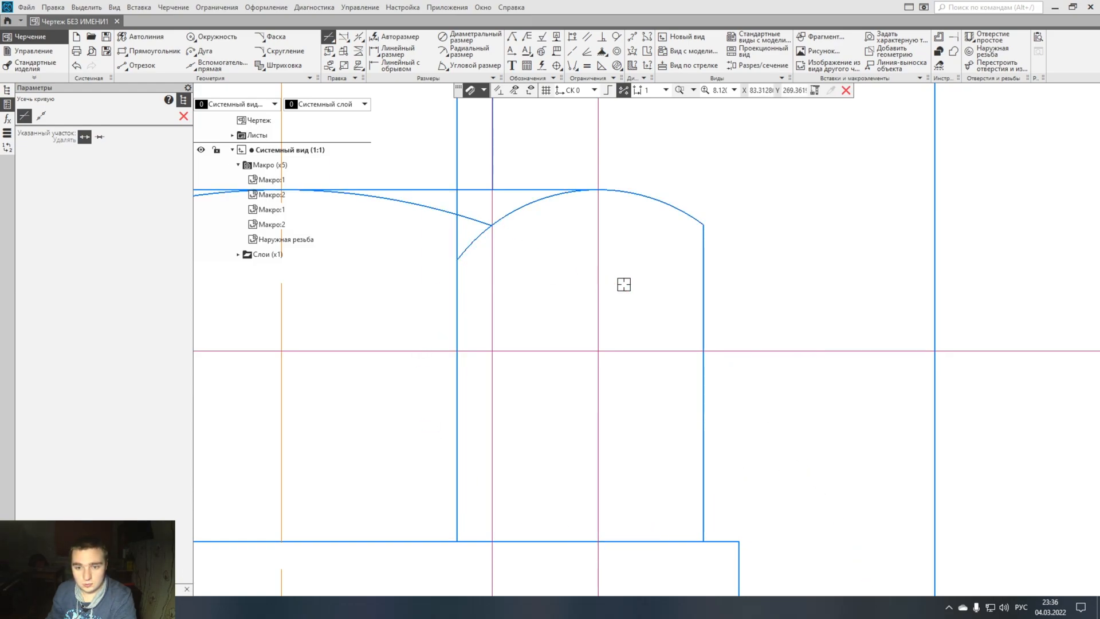
click(476, 243)
scroll(670, 260, down, 5)
key(Escape)
- Mirror the small chamfer arc about the front view's vertical axis onto the nut's left half
click(659, 235)
click(359, 51)
click(513, 232)
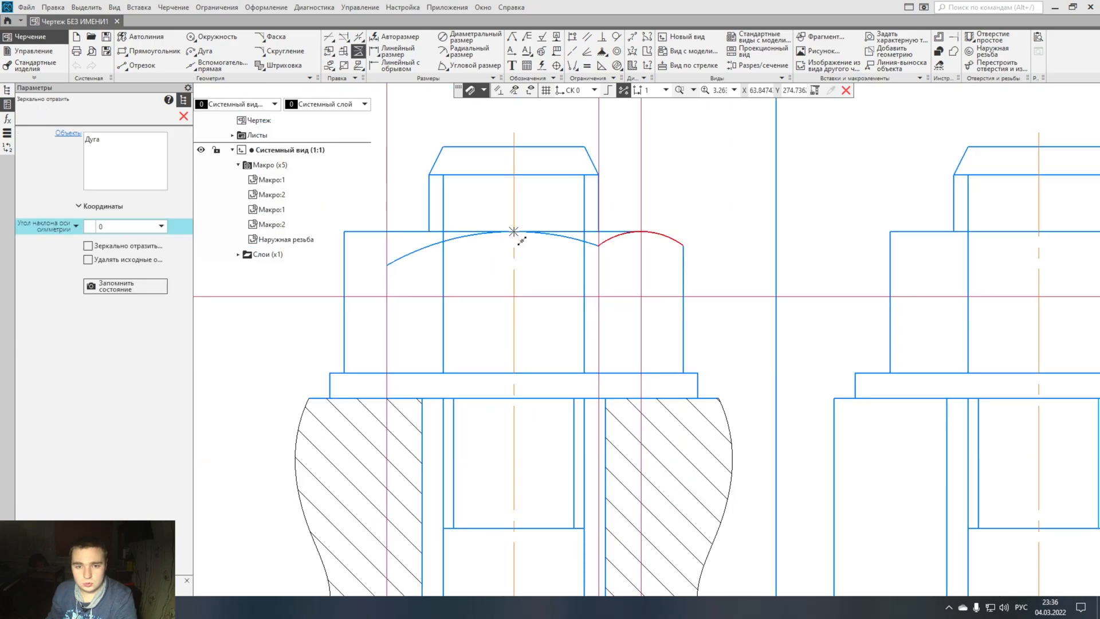
click(514, 249)
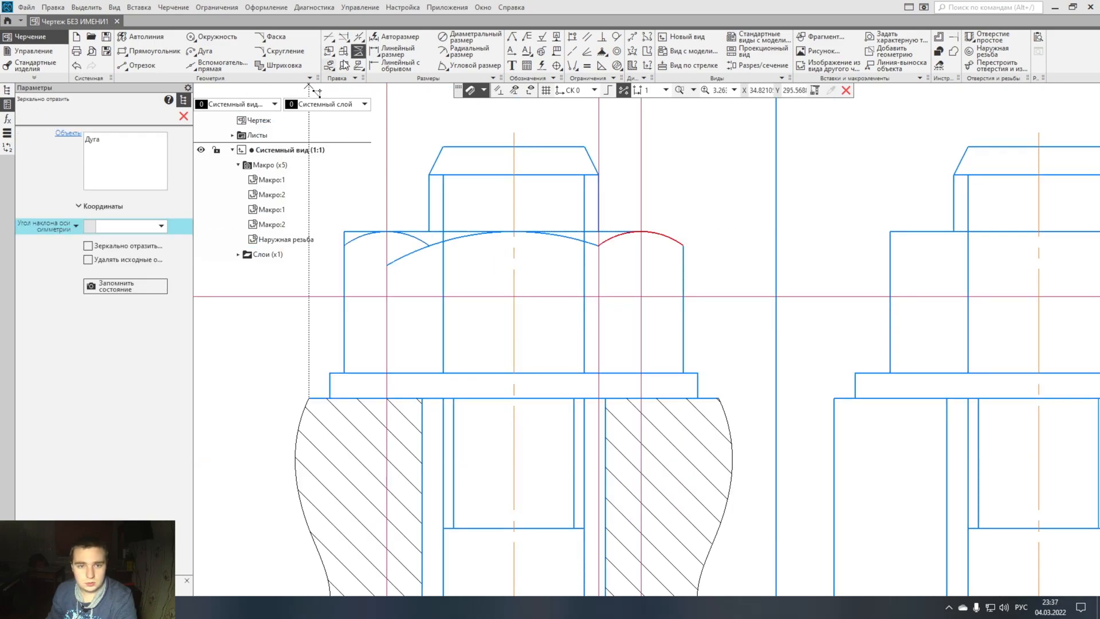
- Trim the large arc's excess beyond the mirrored arc and the nut's upper left corner in the front view
click(330, 39)
click(410, 254)
mouse_move(420, 266)
middle_down()
mouse_move(474, 270)
mouse_move(442, 313)
middle_up()
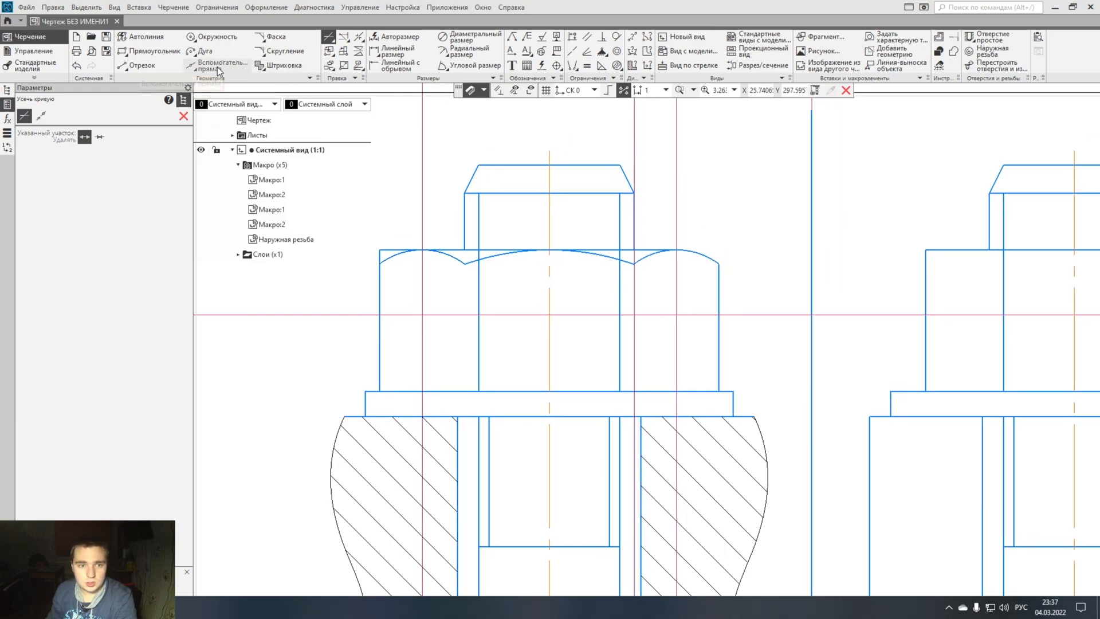
- Add a vertical construction line along the stud's left edge and draw the nut's two inner edges from the arc junctions down to the washer
click(216, 67)
click(58, 117)
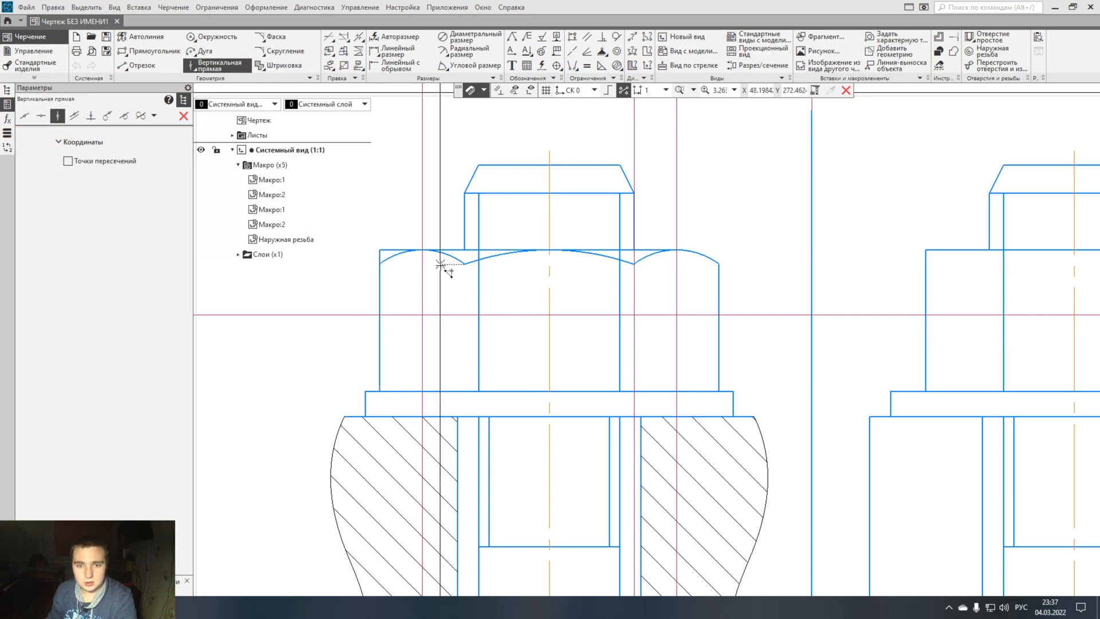
click(464, 250)
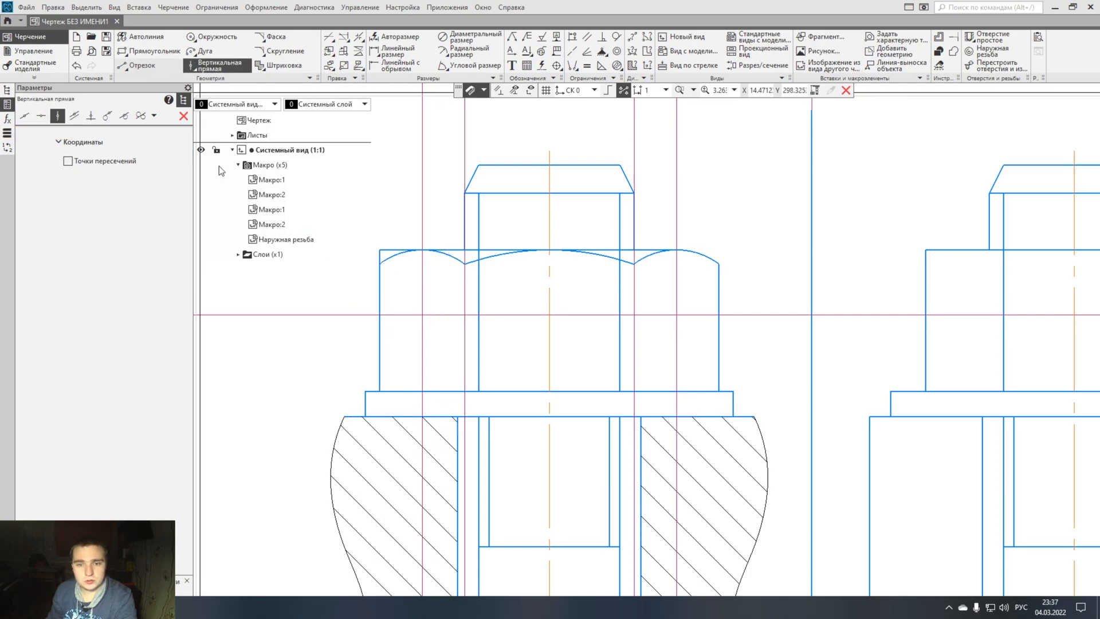
click(135, 64)
click(465, 264)
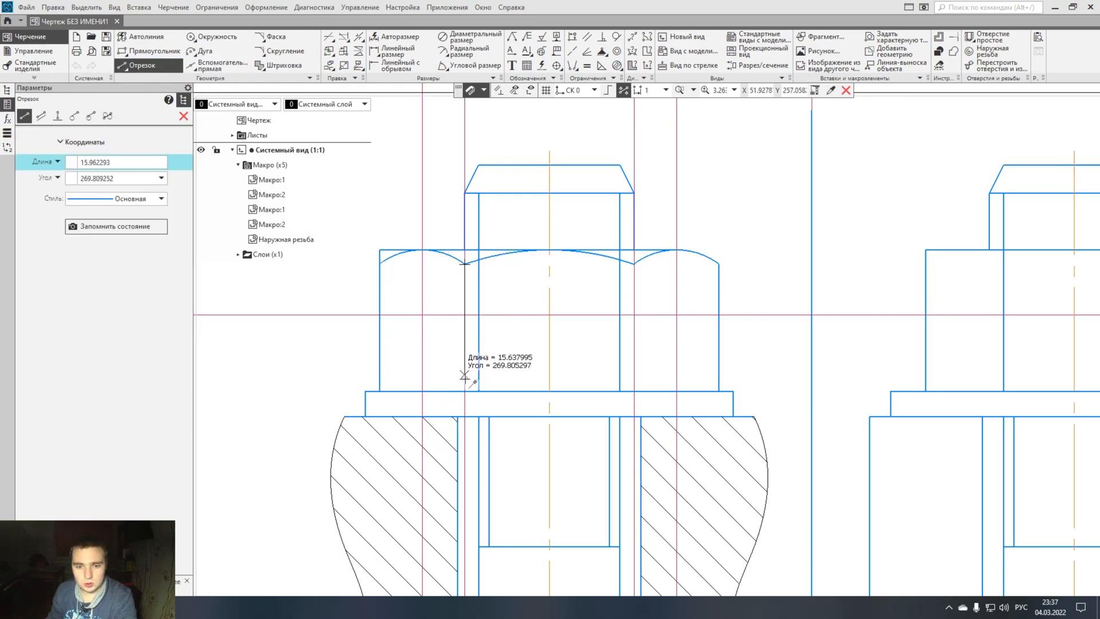
click(464, 295)
click(634, 264)
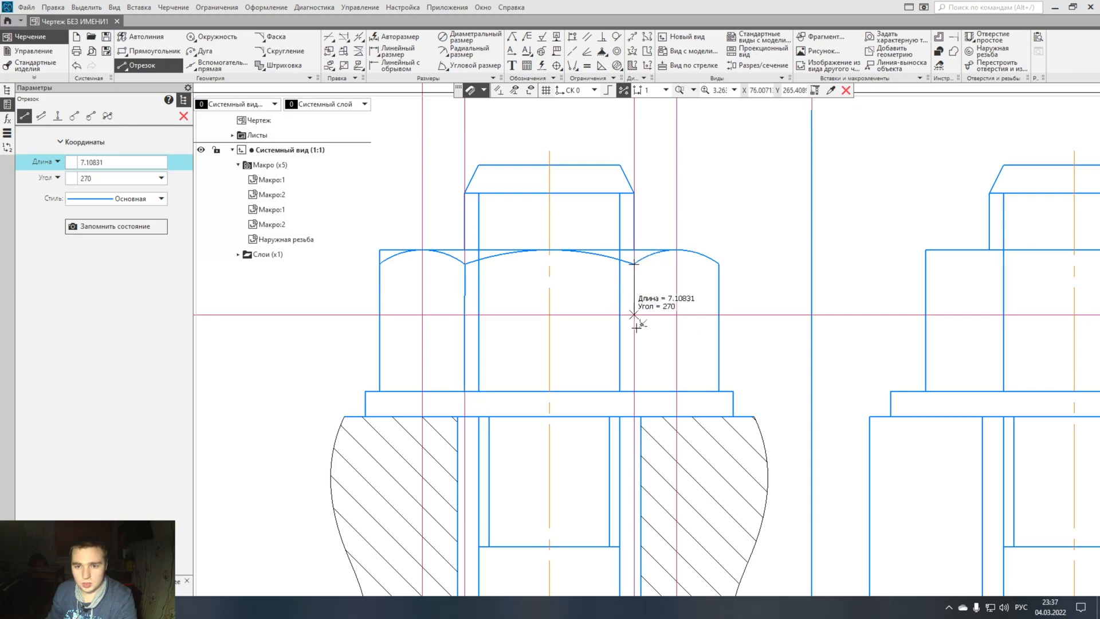
click(634, 391)
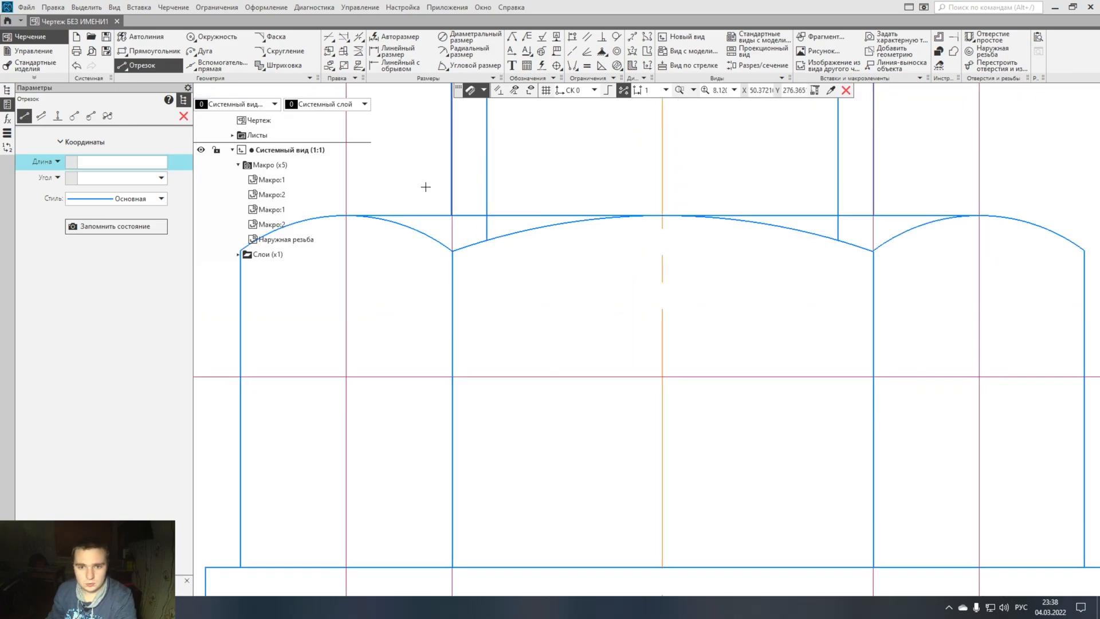
- Trim the two stud thread lines inside the nut in the front view
scroll(424, 189, down, 1)
click(329, 38)
click(476, 265)
click(770, 265)
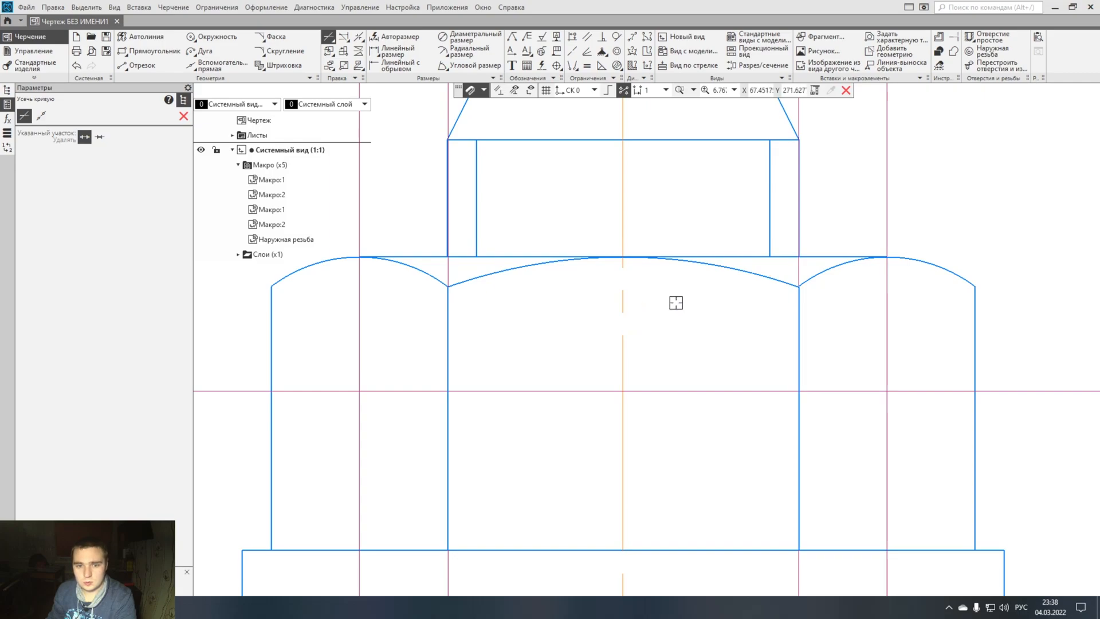
- Draw a two-point circle of radius 24 from the nut's top edge at its left inner line in the side view and mirror it about the axis
scroll(578, 168, down, 6)
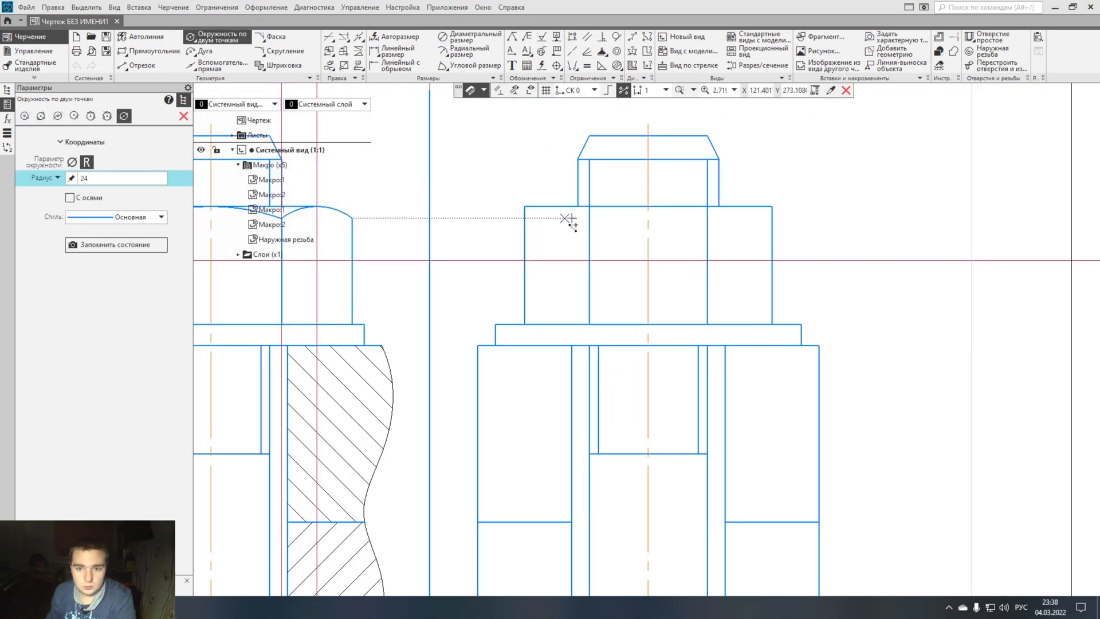
click(590, 206)
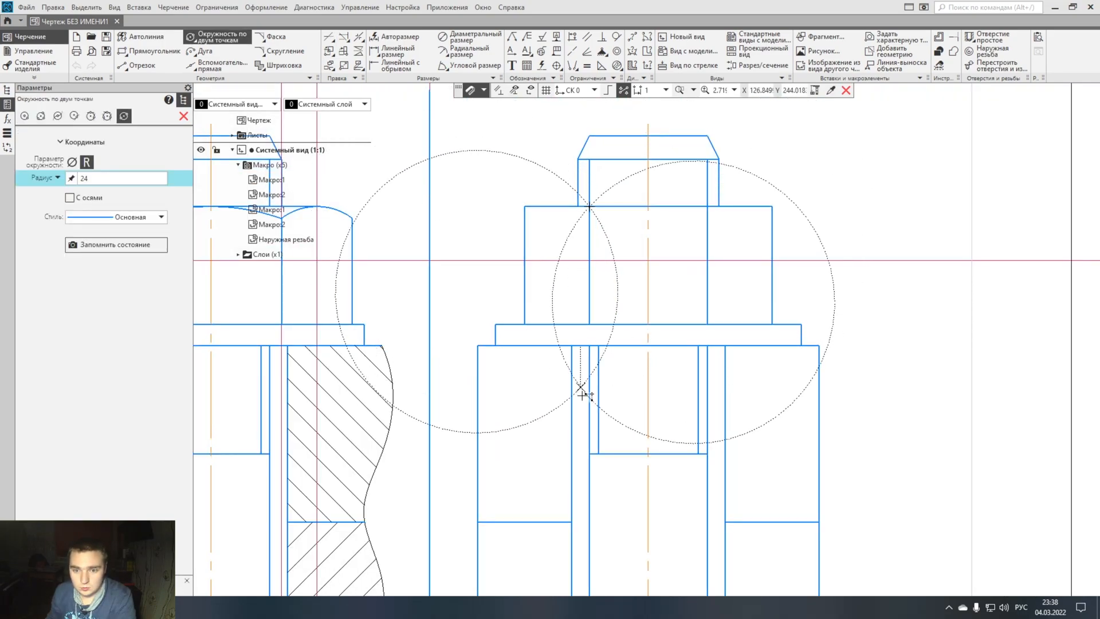
click(589, 489)
click(184, 117)
click(631, 213)
click(722, 200)
click(648, 136)
click(649, 219)
- Trim the two circles and the nut's upper corners in the side view to leave only the chamfer arcs
click(328, 36)
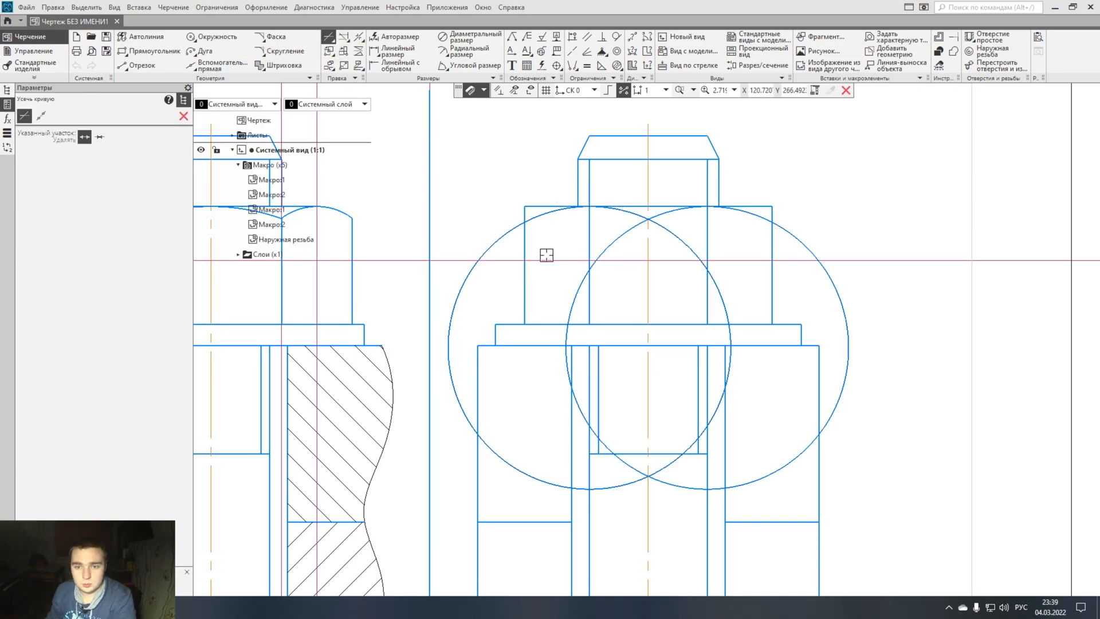
click(499, 456)
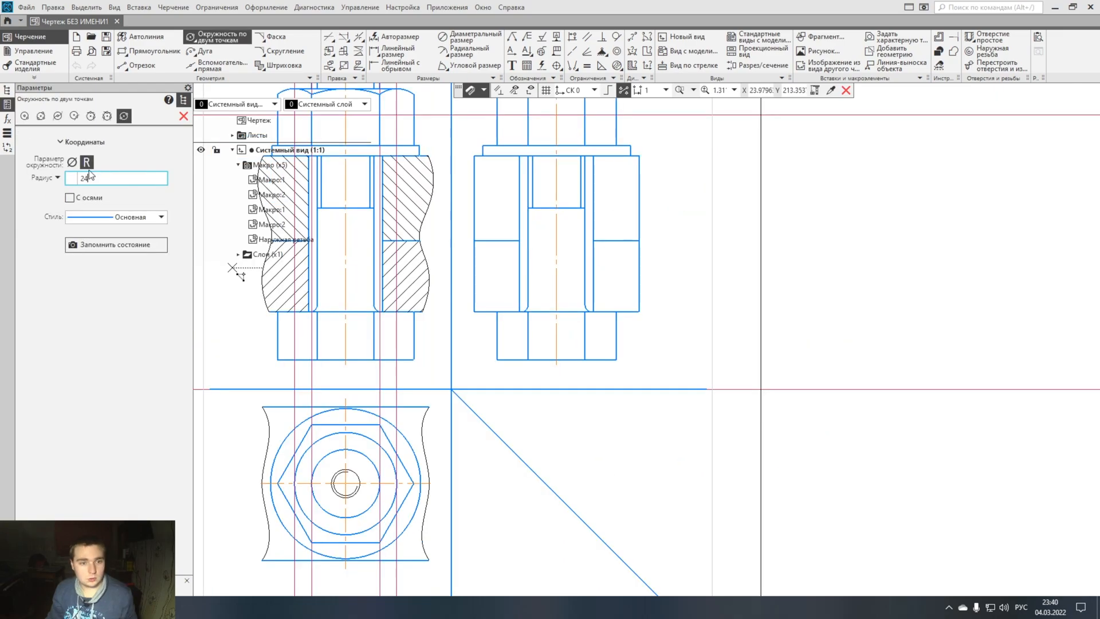
- Draw a two-point circle of radius 24 from the bolt head's bottom edge at its left inner line in the side view
scroll(521, 344, down, 2)
scroll(542, 337, up, 6)
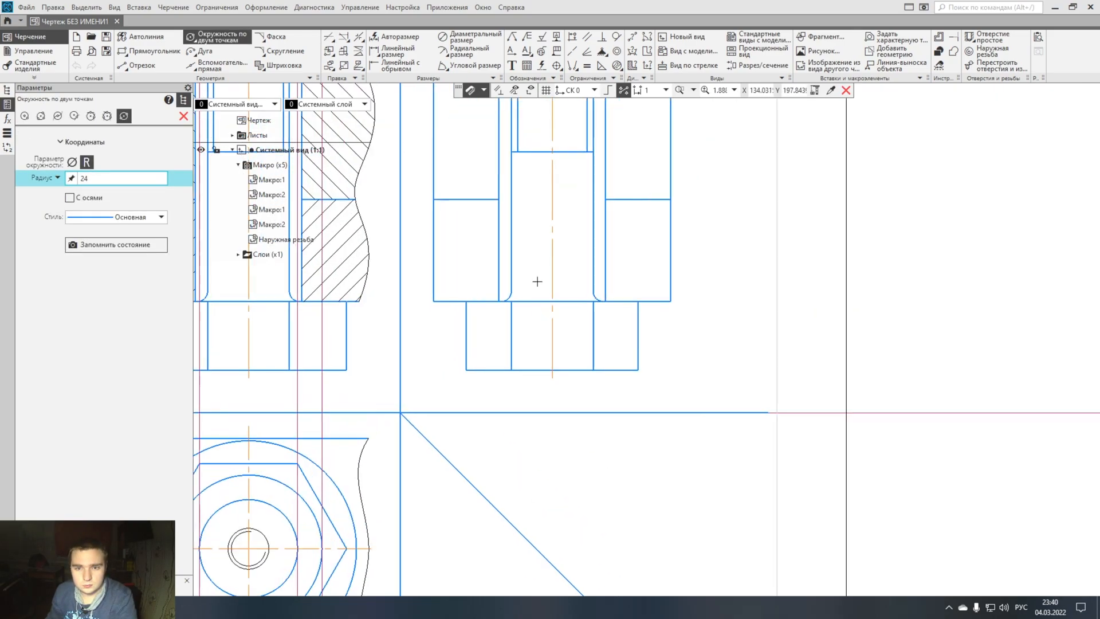
scroll(553, 177, down, 6)
scroll(567, 457, up, 7)
click(537, 433)
scroll(528, 367, down, 9)
middle_drag(528, 229, 527, 407)
scroll(527, 407, up, 2)
click(527, 327)
click(517, 355)
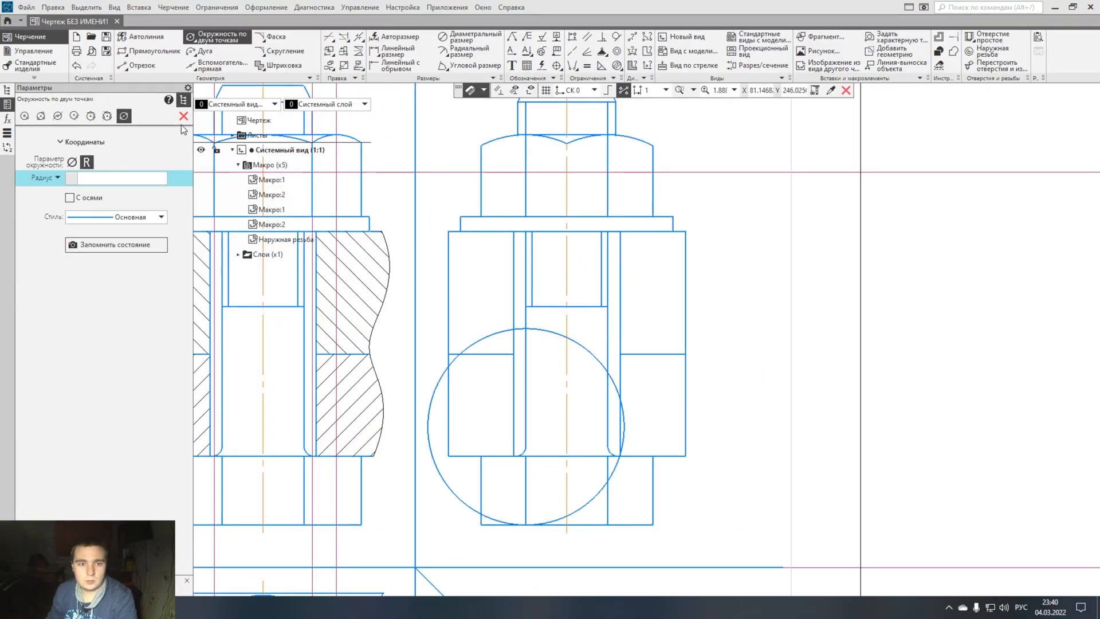
- Mirror the bolt head's circle about the side view's vertical axis
key(Escape)
click(526, 524)
click(344, 38)
- Trim the left circle to the arc between the bolt head's left edge and the axis in the side view
click(328, 37)
click(550, 331)
click(503, 330)
click(439, 372)
scroll(530, 528, up, 4)
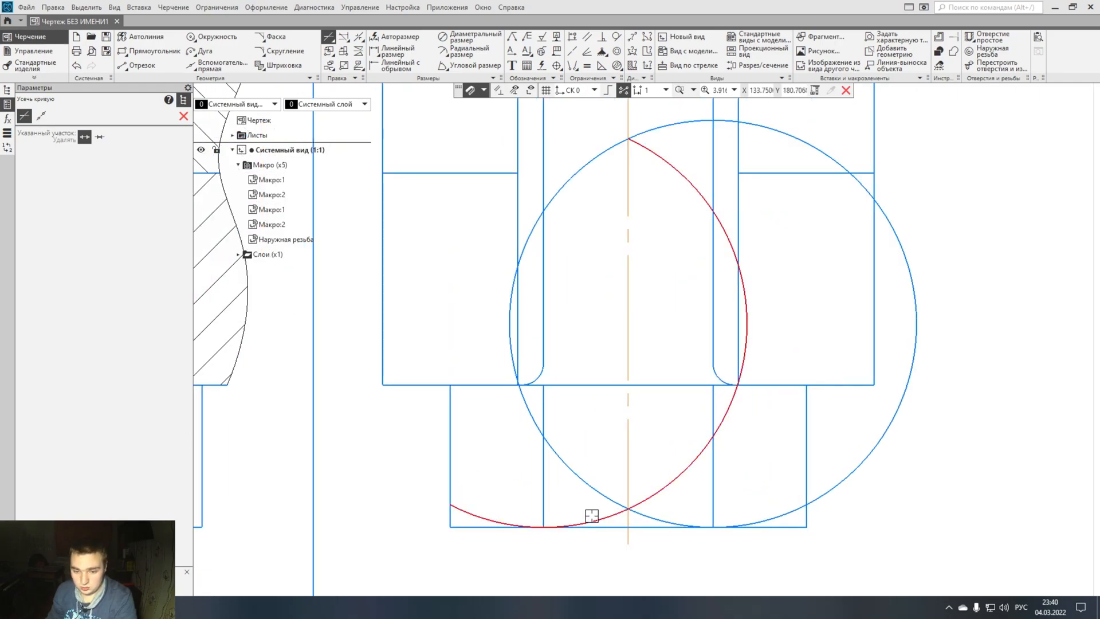
click(644, 496)
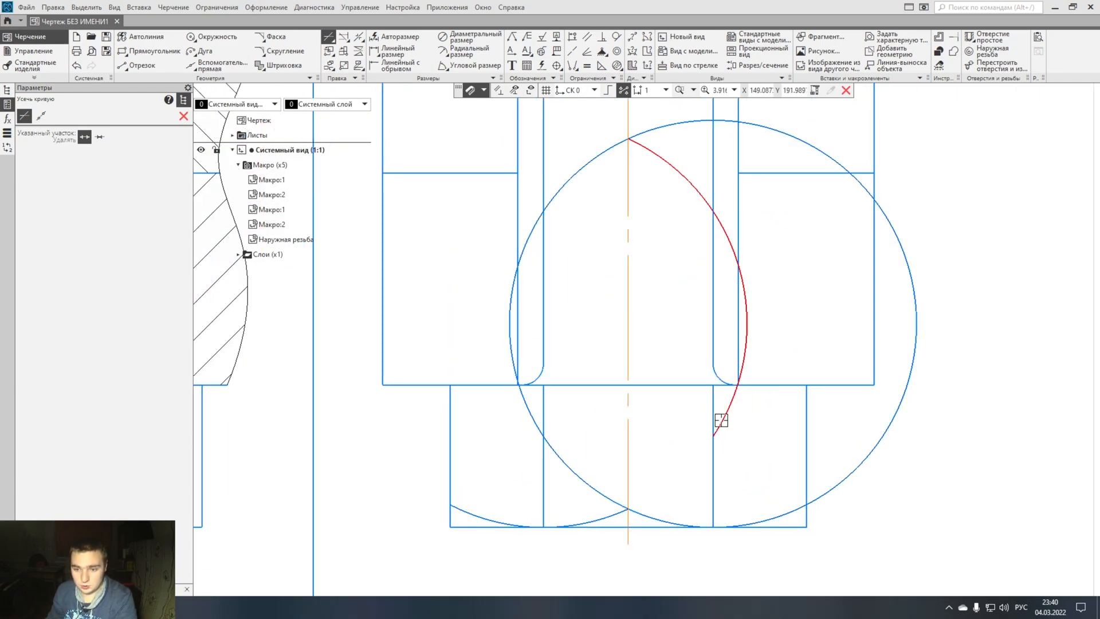
click(744, 357)
click(697, 185)
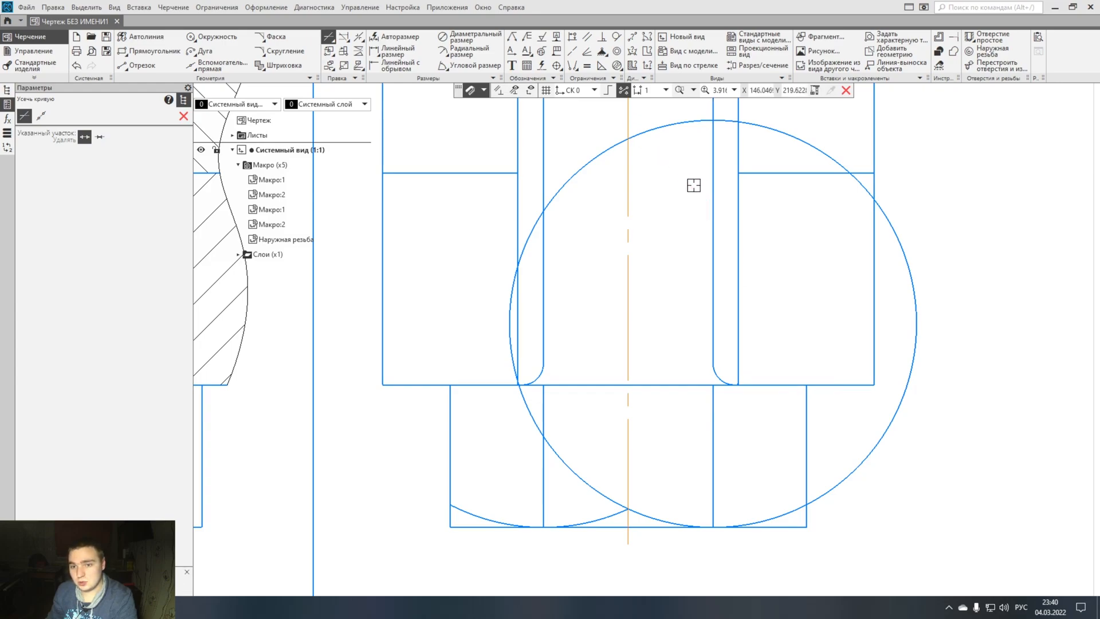
- Trim the right circle to its arc within the bolt head and remove the head's lower corners outside both arcs
click(617, 144)
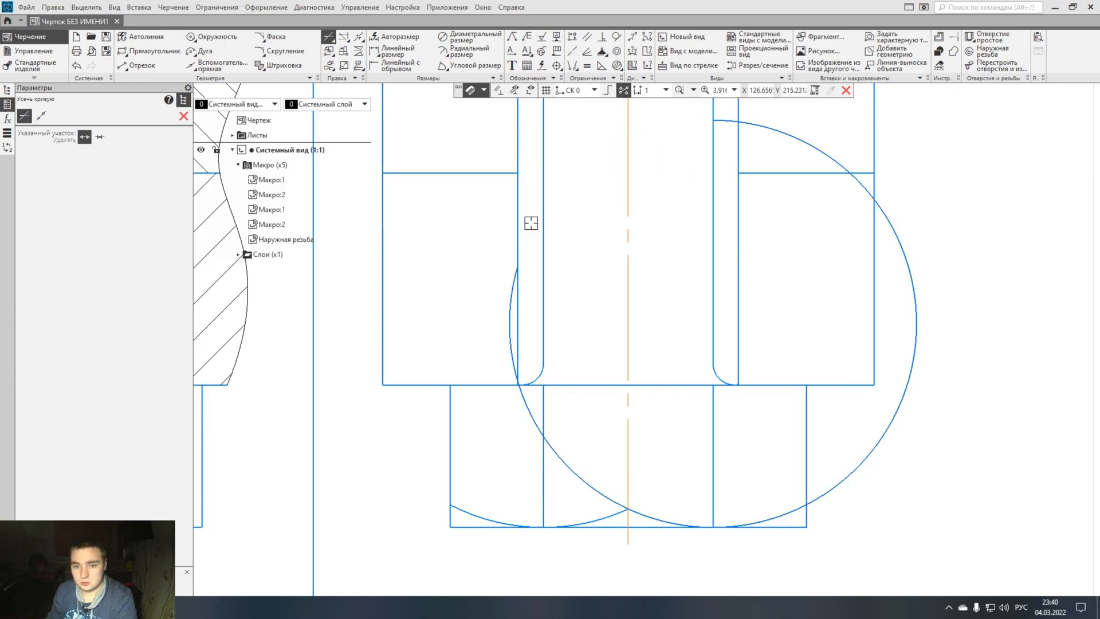
click(511, 292)
click(525, 417)
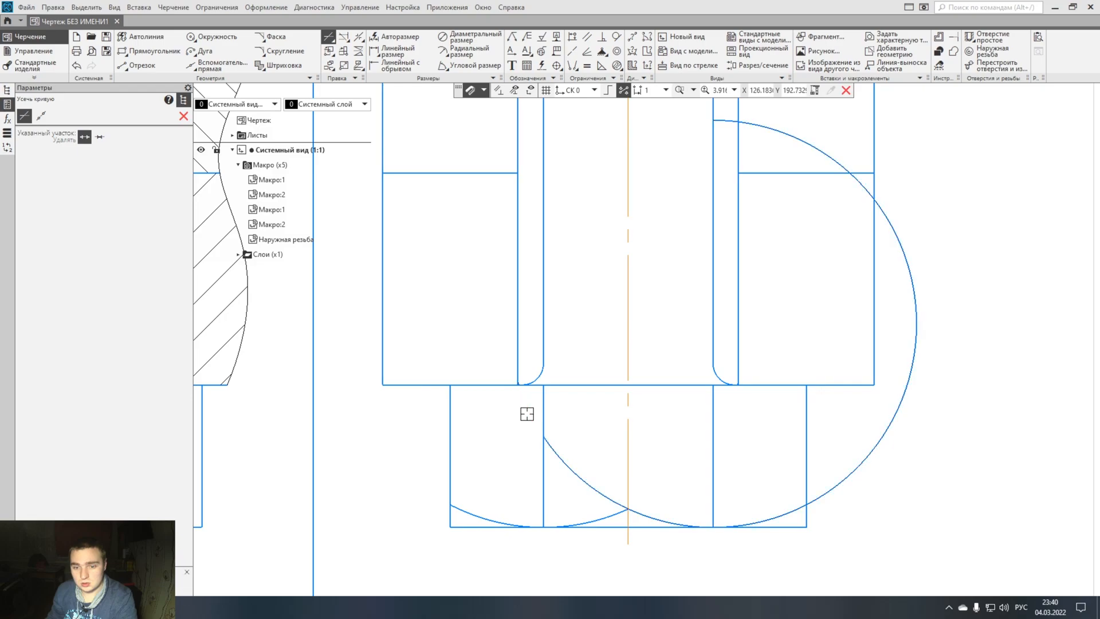
scroll(525, 406, up, 3)
scroll(521, 401, down, 2)
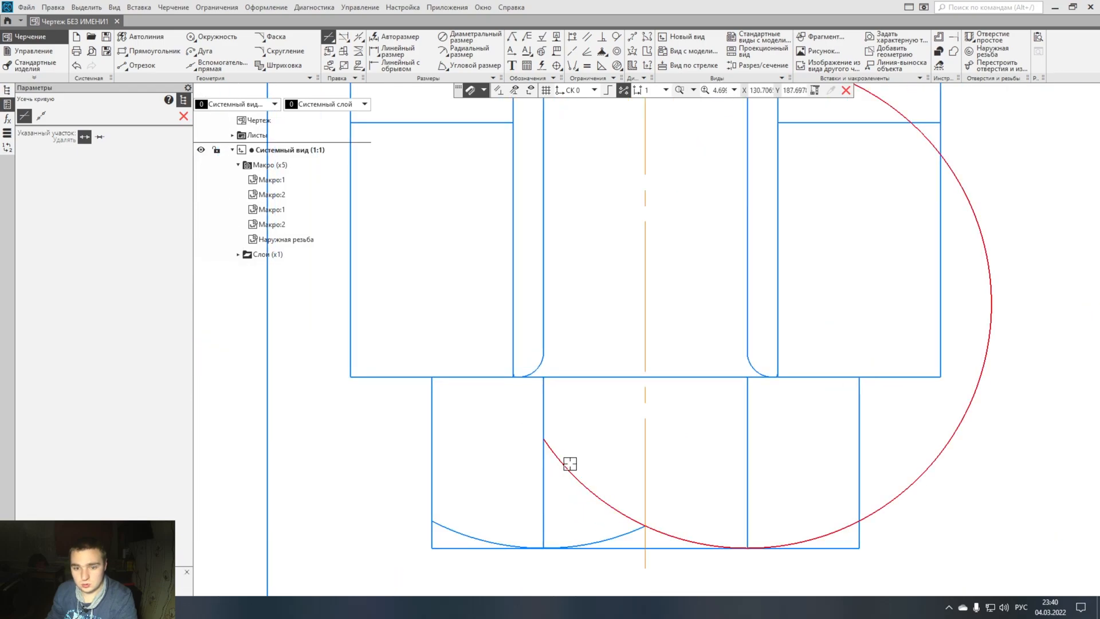
click(880, 507)
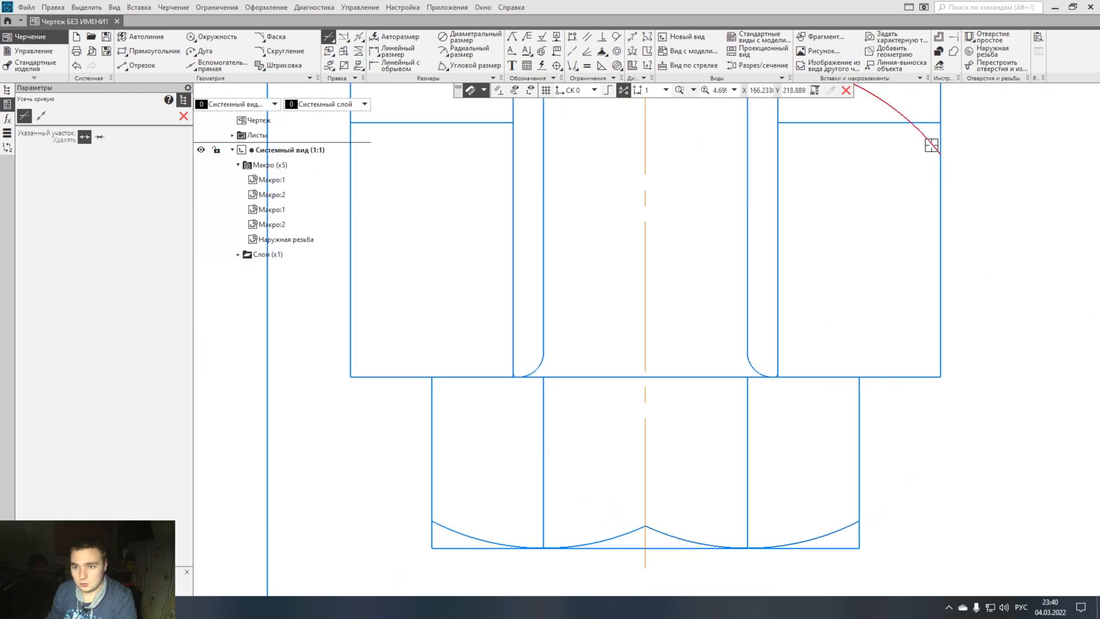
click(934, 154)
middle_drag(860, 90, 845, 188)
click(846, 187)
scroll(634, 401, down, 3)
scroll(528, 339, up, 2)
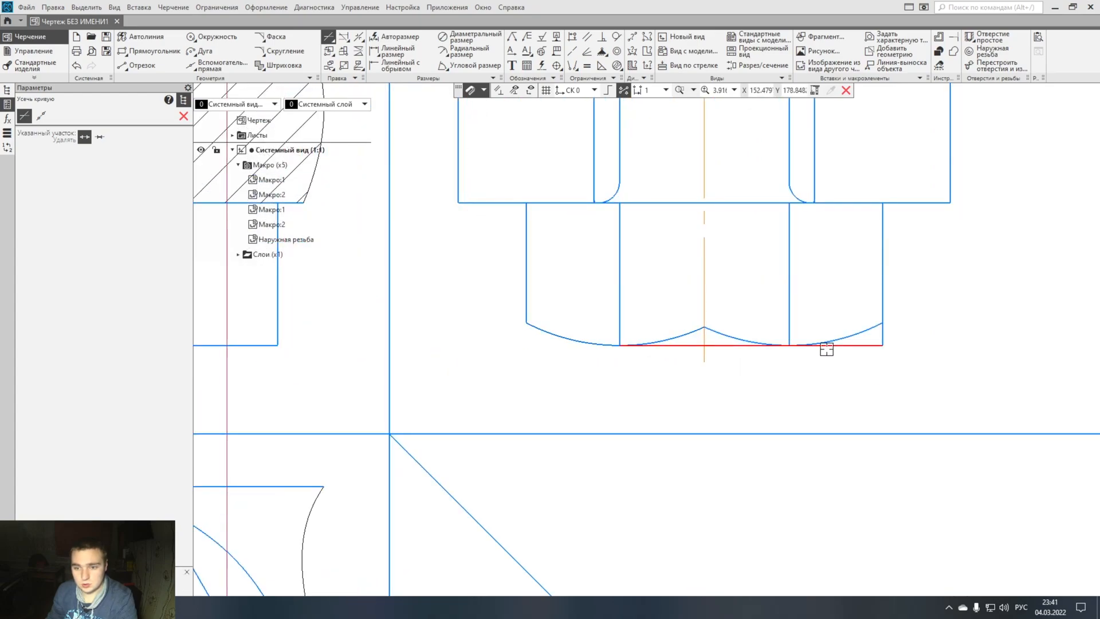
- Draw a two-point circle of radius 36 on the front view's axis, starting at the bolt head's bottom edge
scroll(682, 447, down, 4)
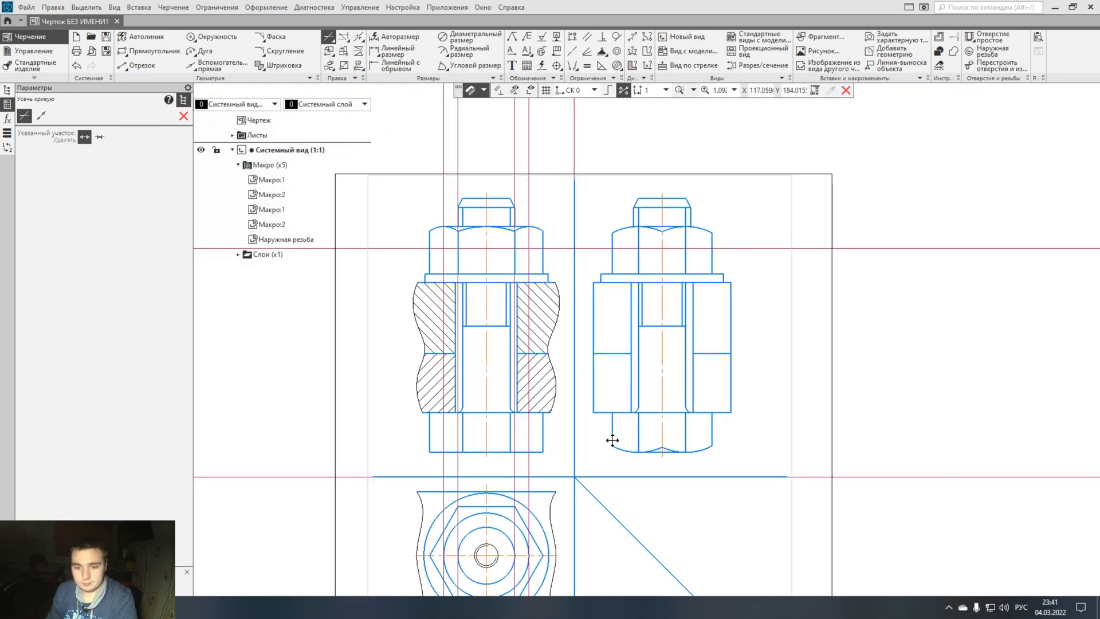
click(215, 36)
click(99, 177)
text(36)
key(Return)
click(548, 541)
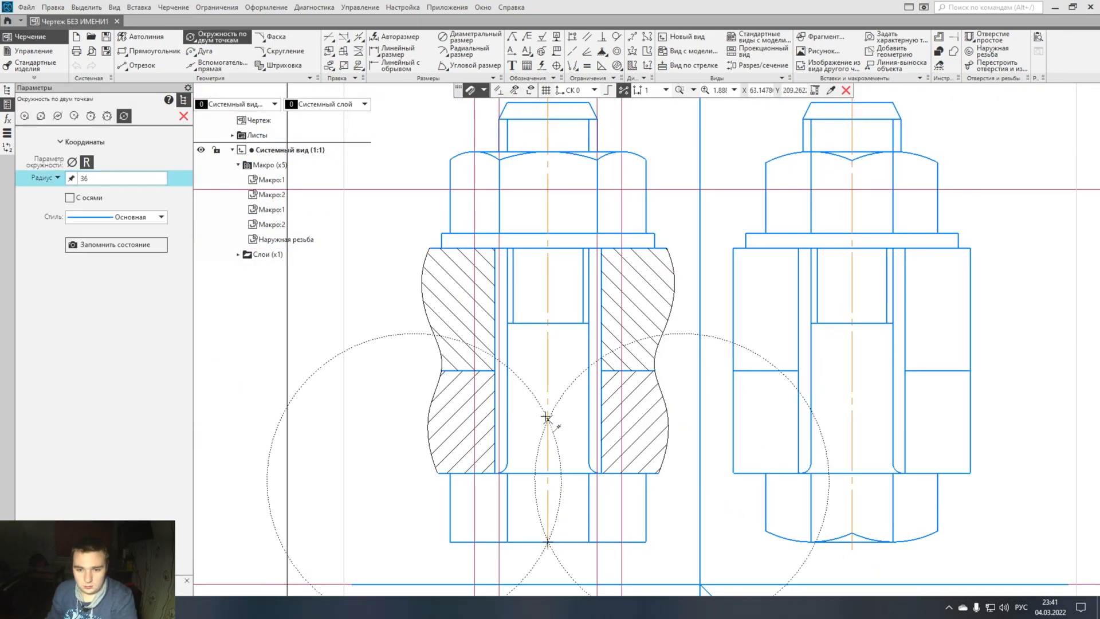
click(549, 243)
click(171, 117)
- Trim the large circle in the front view to the arc between the bolt head's left and right edges
click(329, 36)
scroll(467, 518, up, 3)
click(377, 255)
click(464, 174)
scroll(484, 167, up, 4)
click(482, 162)
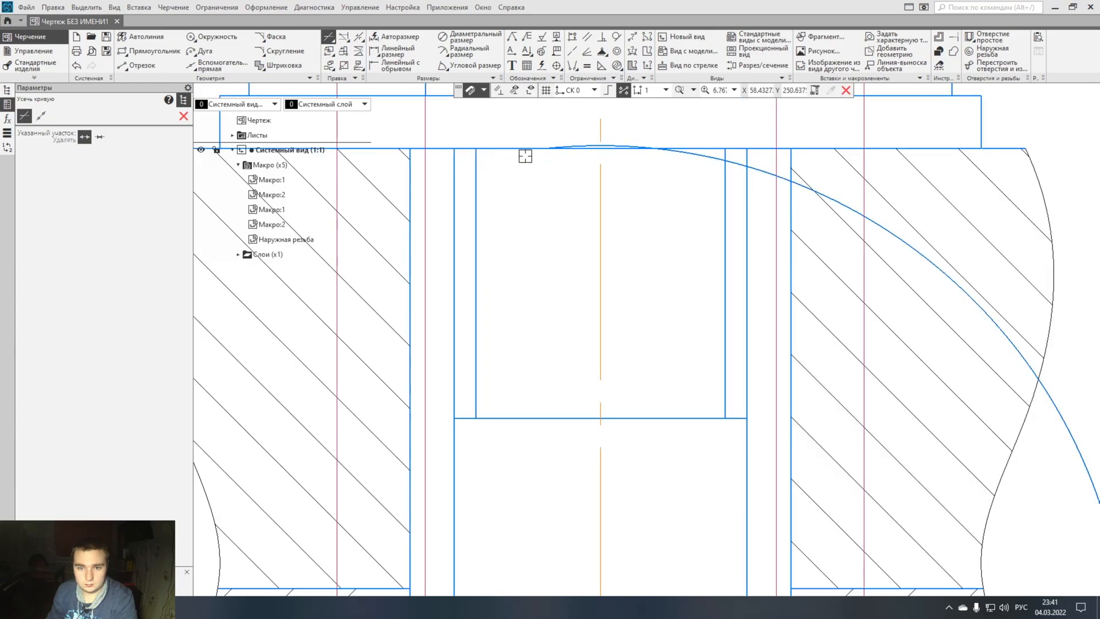
click(601, 146)
click(710, 154)
scroll(768, 147, up, 3)
click(719, 235)
scroll(579, 262, down, 10)
scroll(662, 409, up, 6)
scroll(688, 319, down, 7)
scroll(596, 356, up, 9)
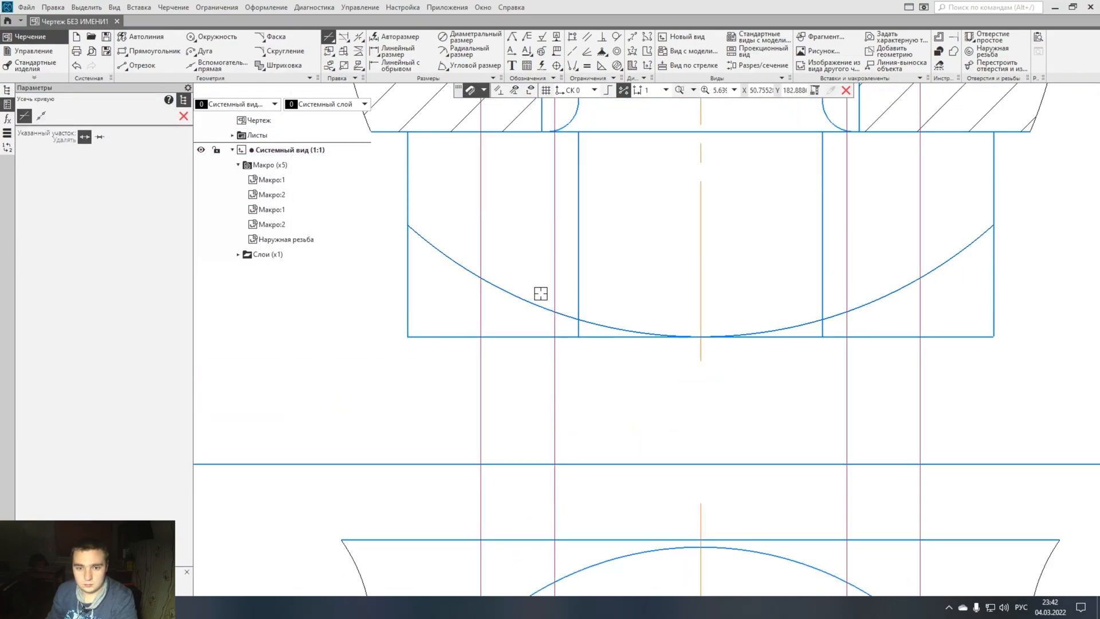
- Draw a two-point circle from the bolt head's bottom edge on the leftmost construction line and mirror it about the front view's axis
click(215, 38)
click(124, 117)
click(482, 336)
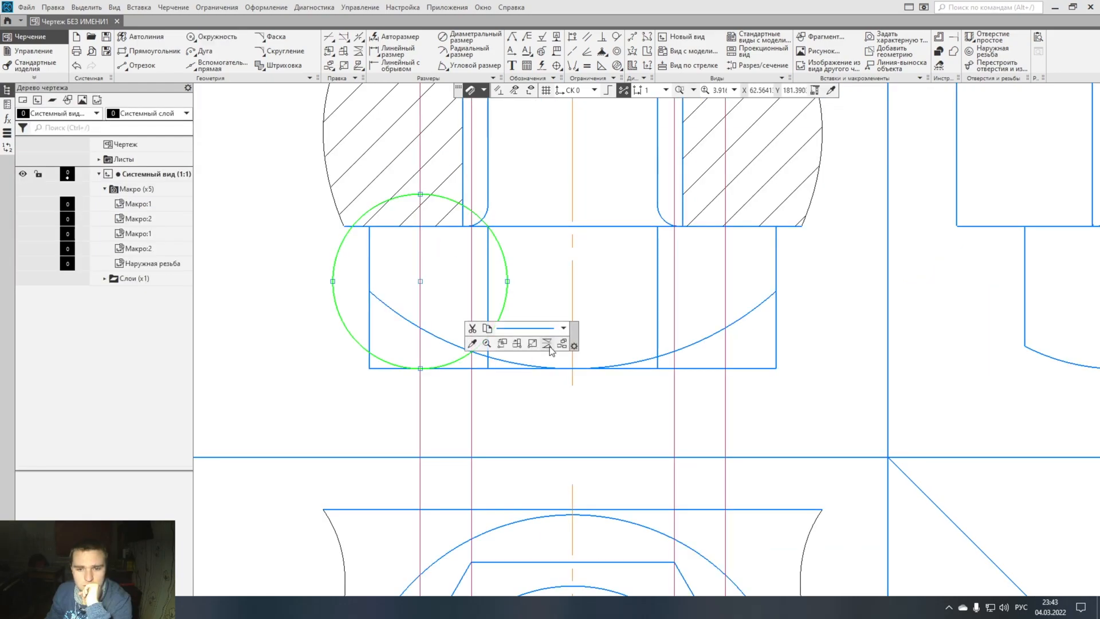
click(548, 345)
click(573, 368)
click(572, 352)
click(573, 352)
click(183, 116)
- Trim the small circles, the large arc's ends and the bolt head's lower corners to leave the chamfer arcs in the front view
click(328, 37)
scroll(465, 344, up, 3)
click(456, 349)
click(493, 344)
click(516, 316)
click(499, 133)
middle_drag(488, 124, 558, 246)
scroll(558, 246, down, 1)
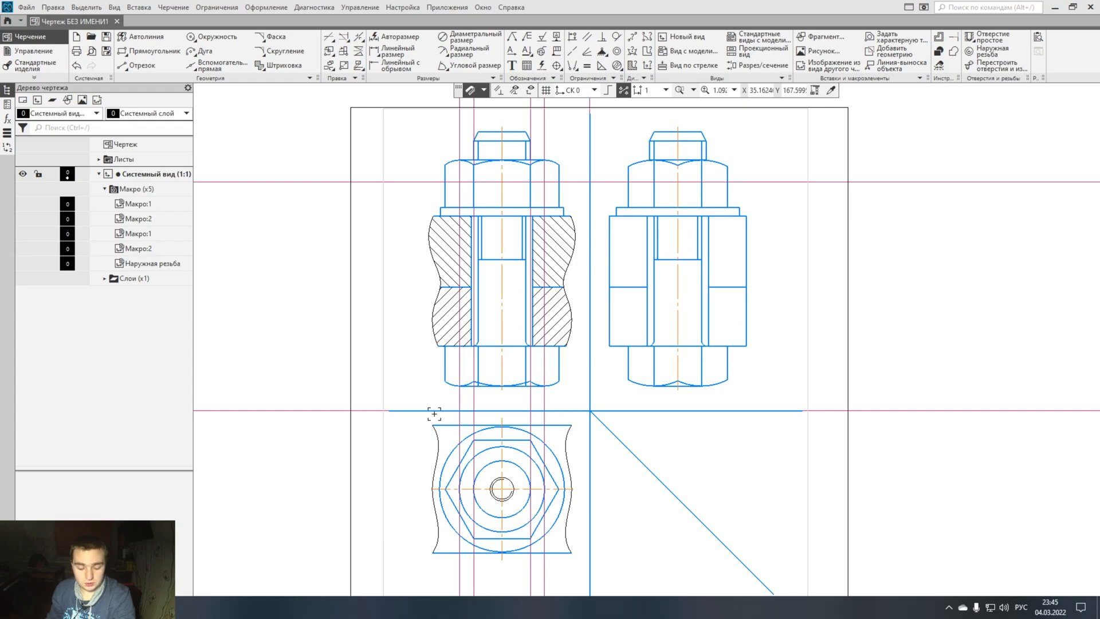
scroll(435, 414, down, 4)
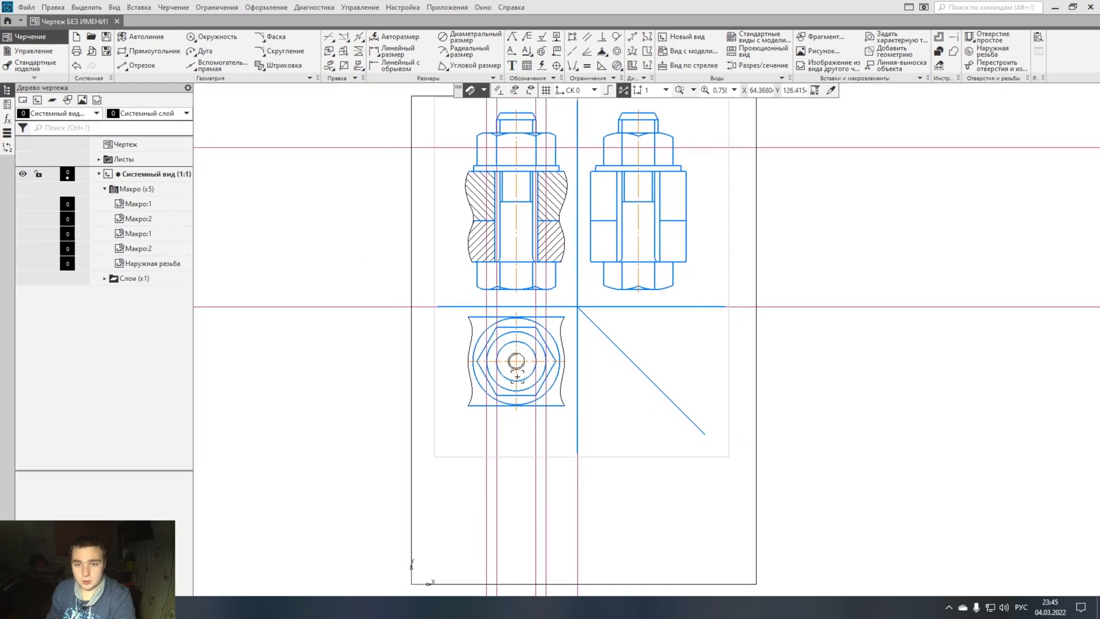
scroll(517, 377, up, 8)
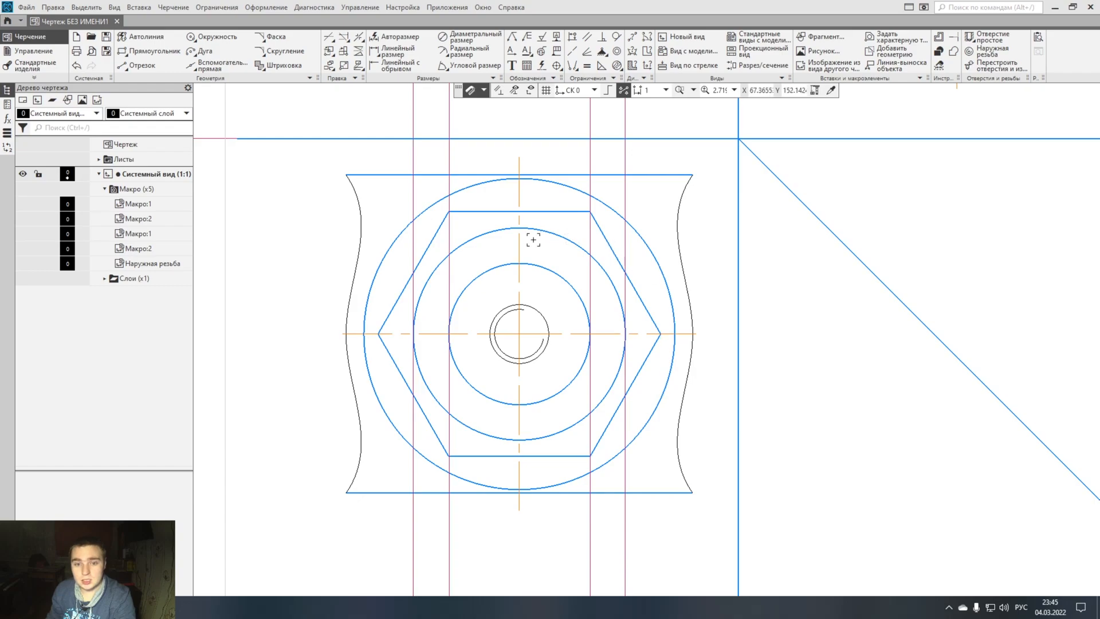
click(546, 321)
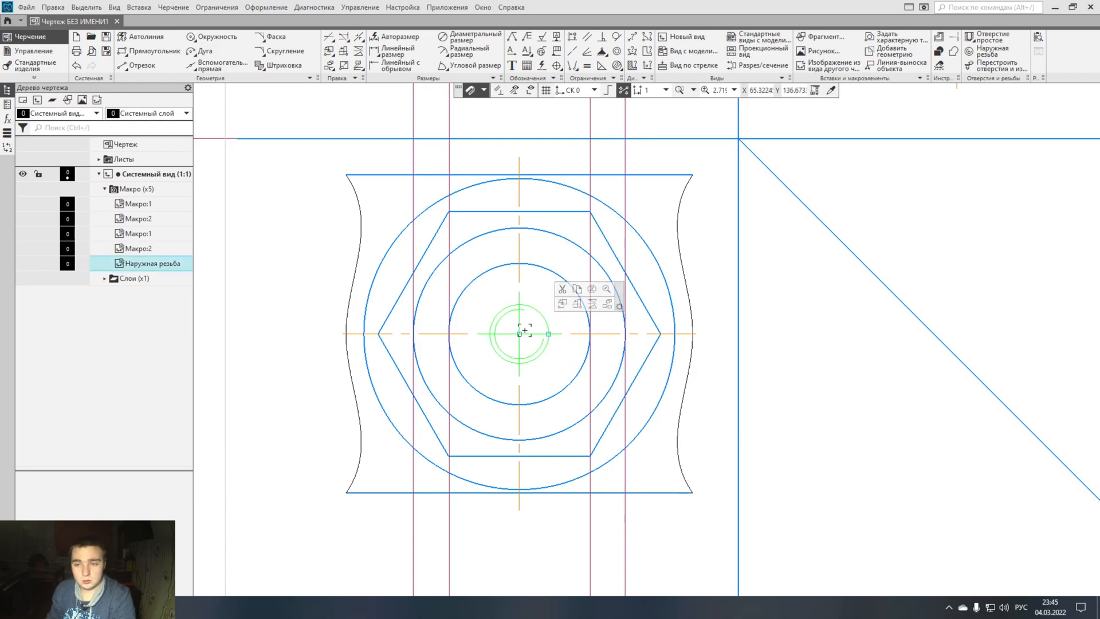
click(724, 331)
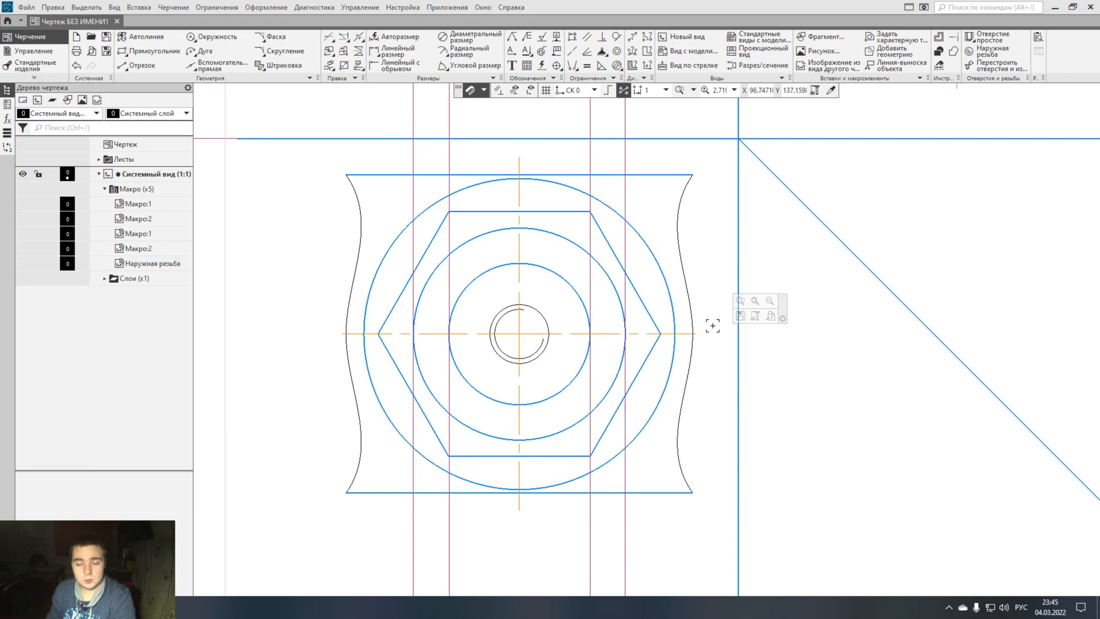
scroll(584, 347, down, 5)
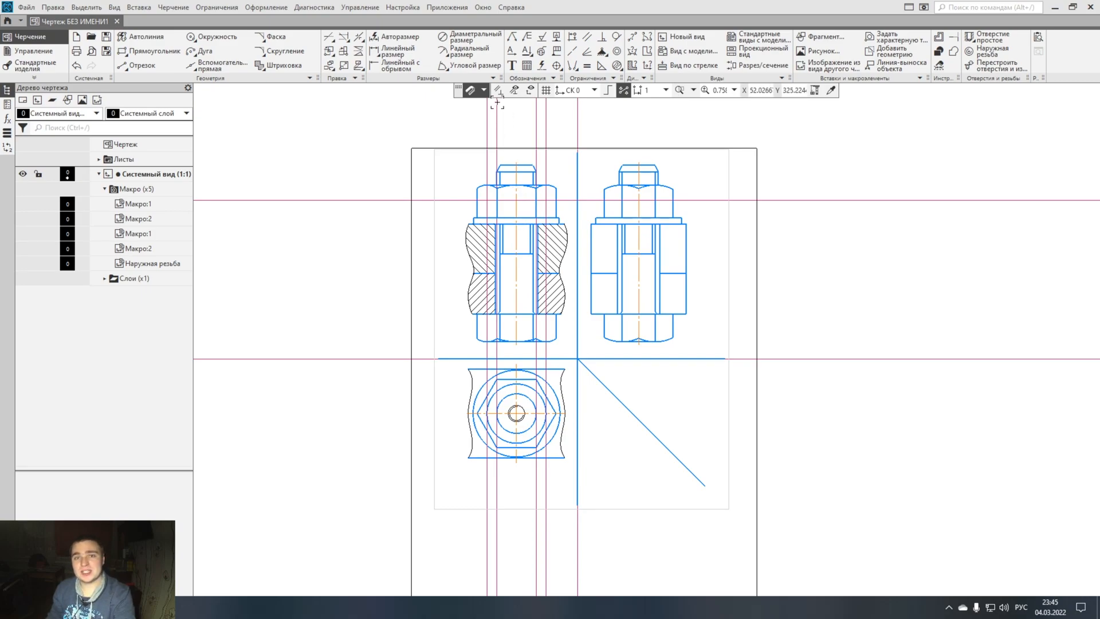
click(440, 7)
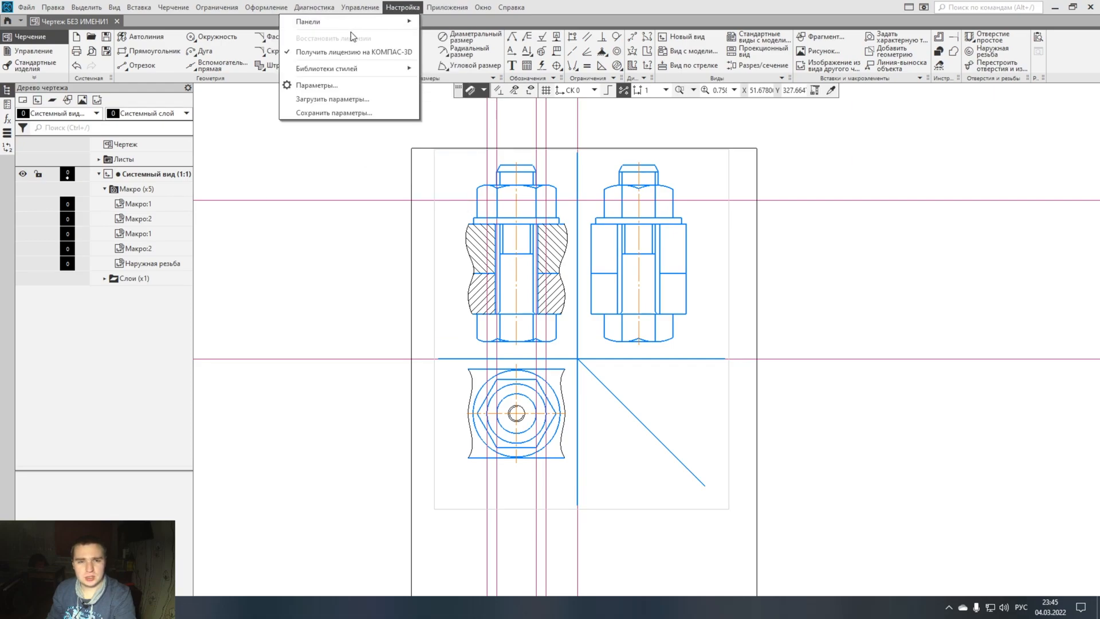
- Find the hex-head bolt ГОСТ 7795-70 (исп 1) in the standard parts library's fastener catalogue
mouse_move(312, 139)
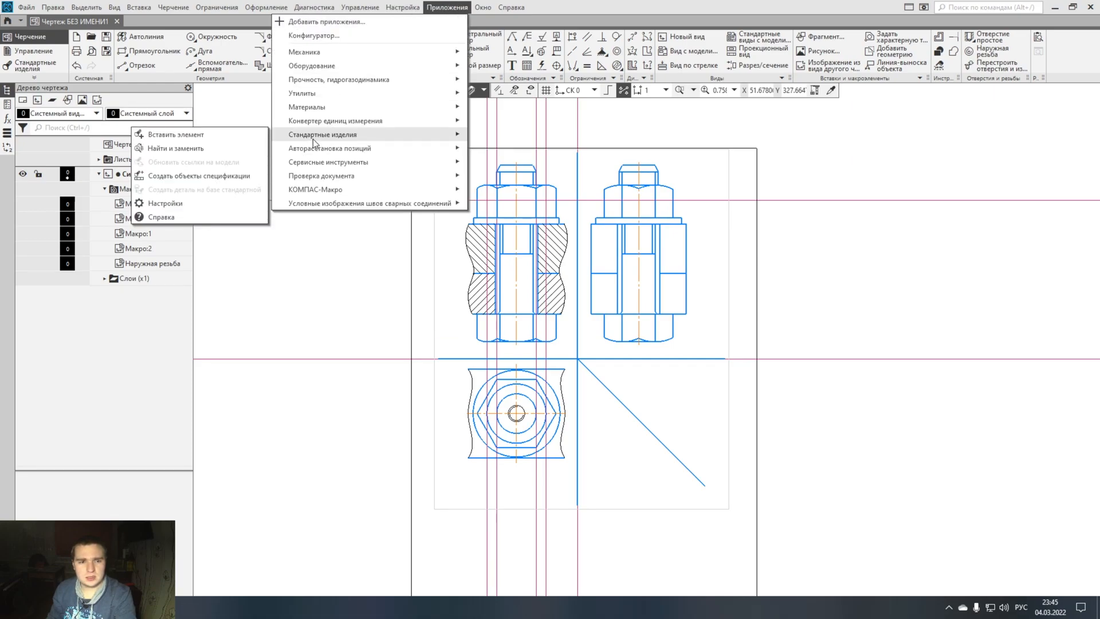
click(218, 136)
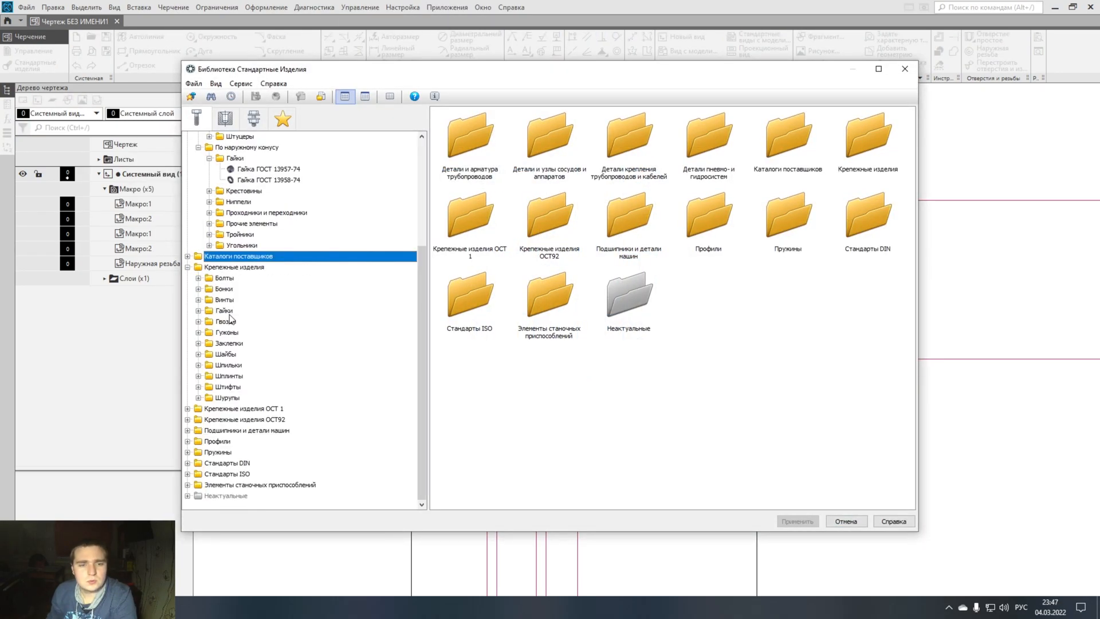
click(198, 278)
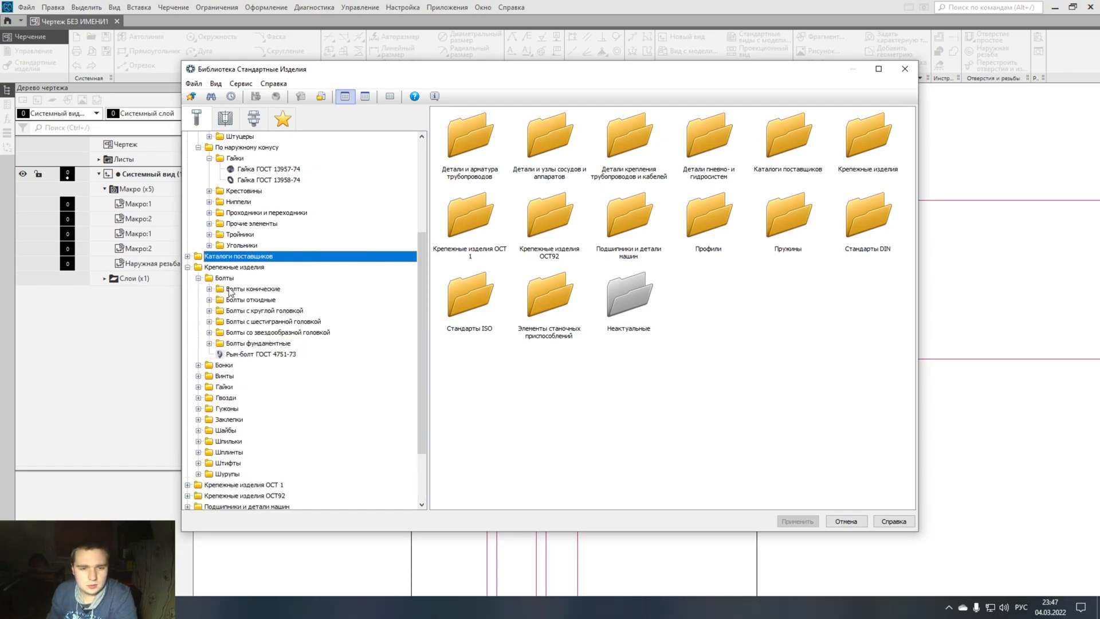
click(258, 397)
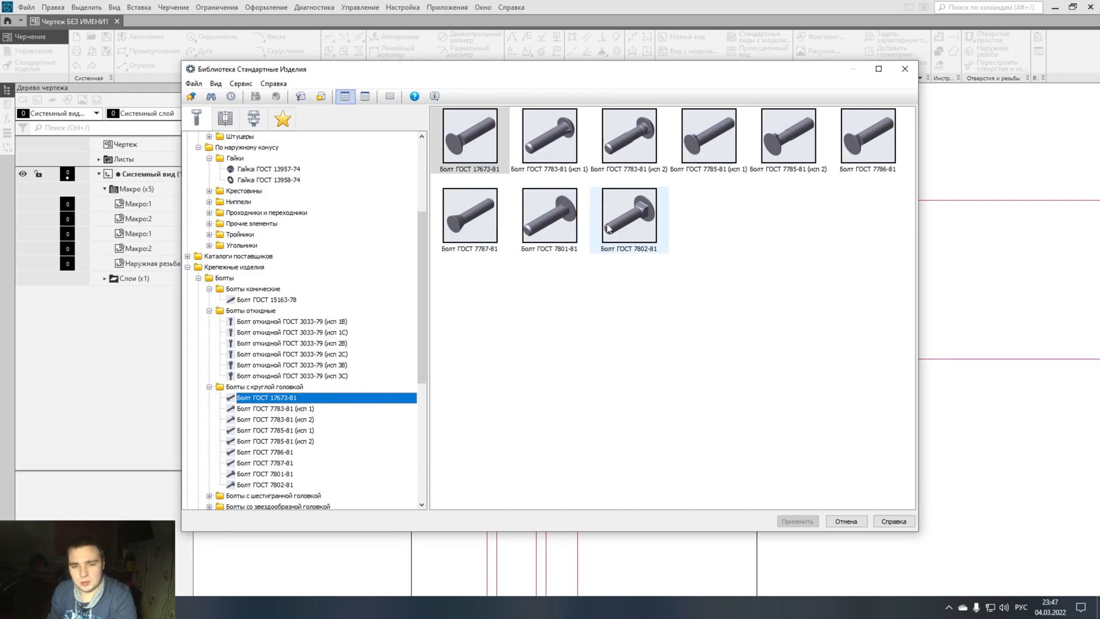
click(248, 261)
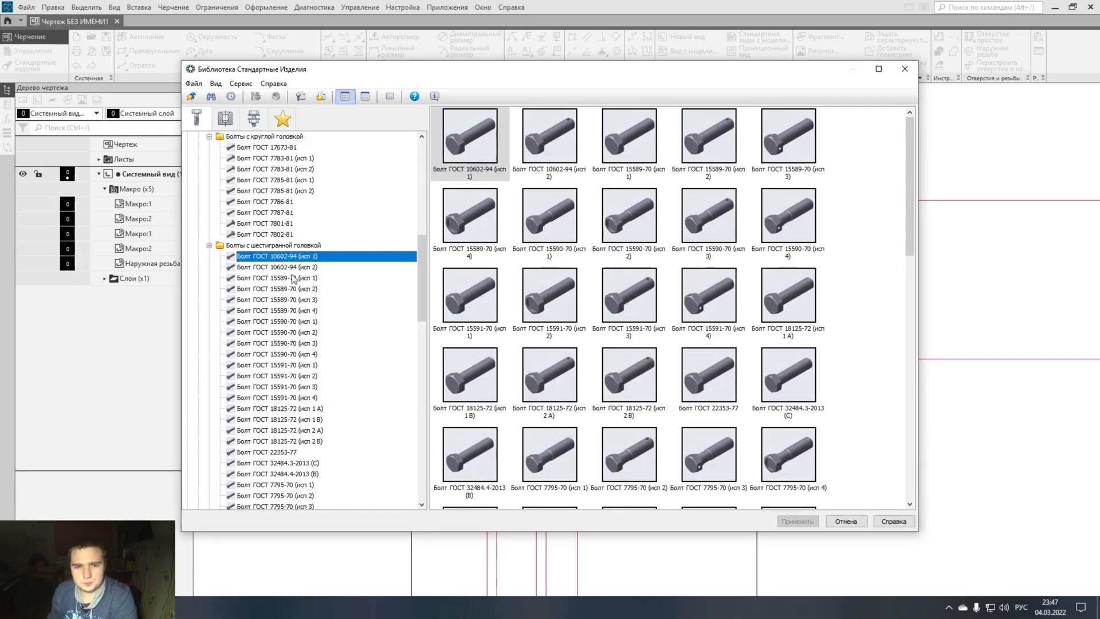
scroll(298, 278, down, 1)
click(302, 454)
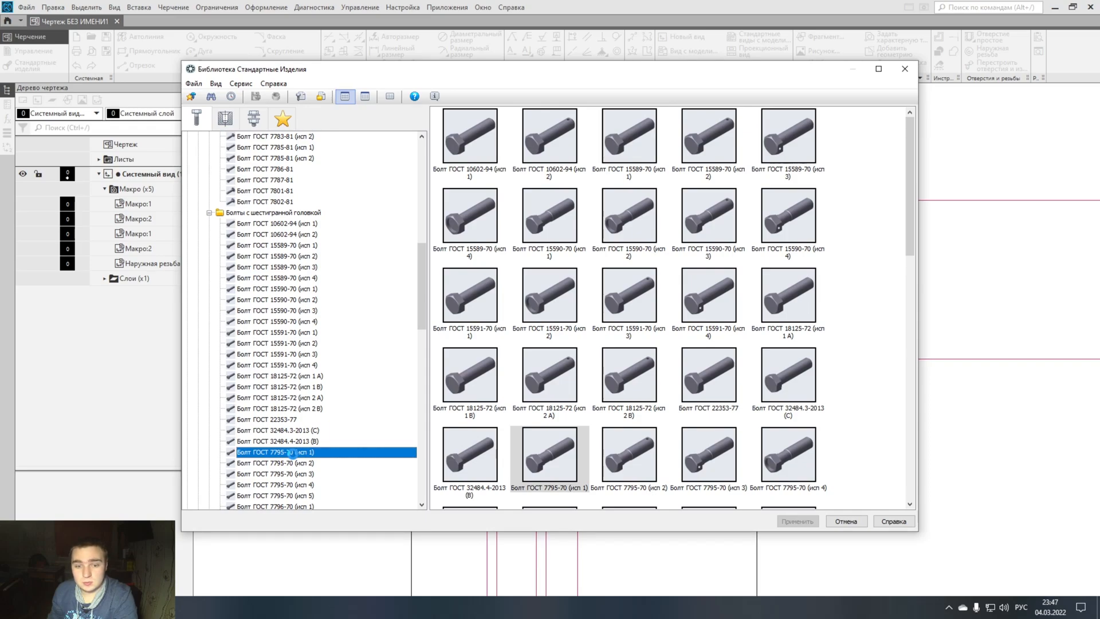
- Insert the bolt M6-6gx28 ГОСТ 7795-70 vertically, head up, in the empty area below the side view, with its specification object
double_click(291, 453)
scroll(534, 361, up, 2)
click(534, 343)
click(533, 371)
scroll(529, 354, up, 2)
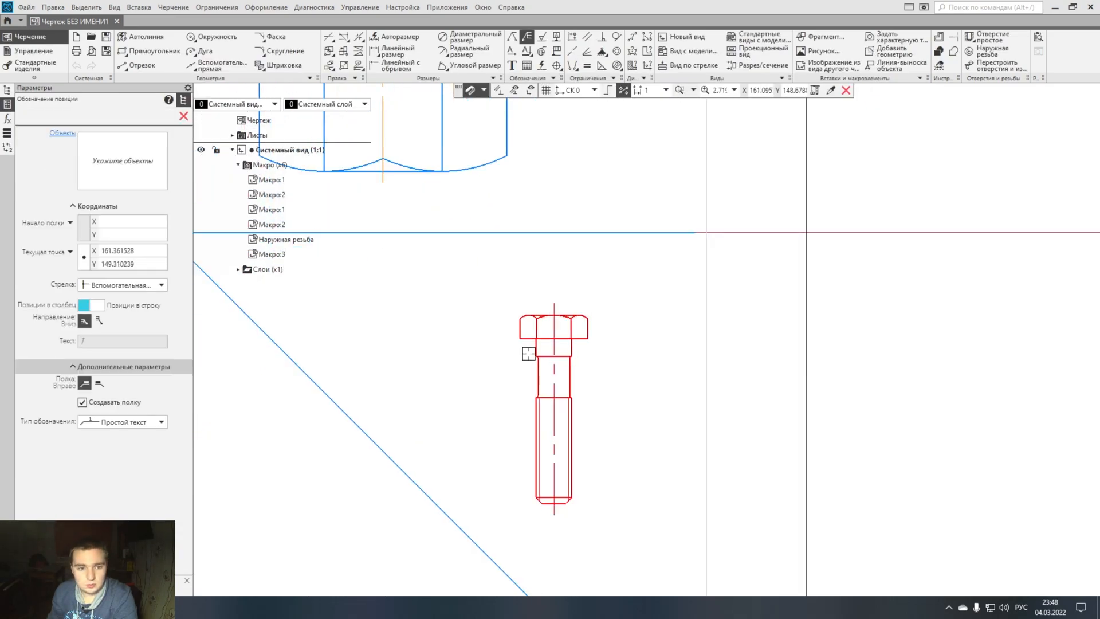
scroll(548, 364, up, 4)
key(Escape)
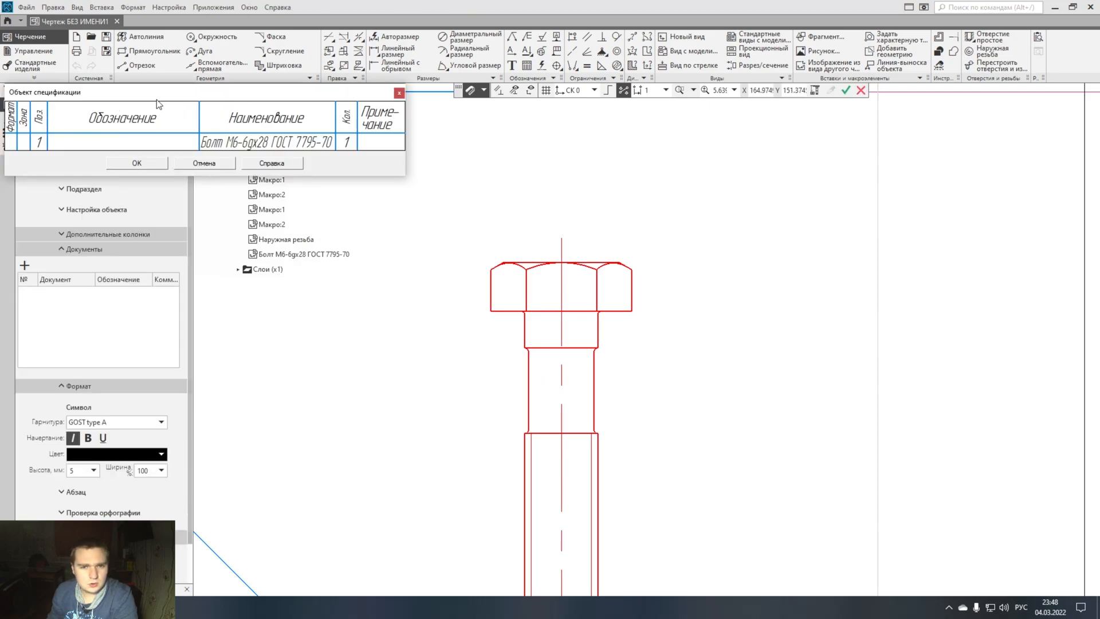
click(270, 164)
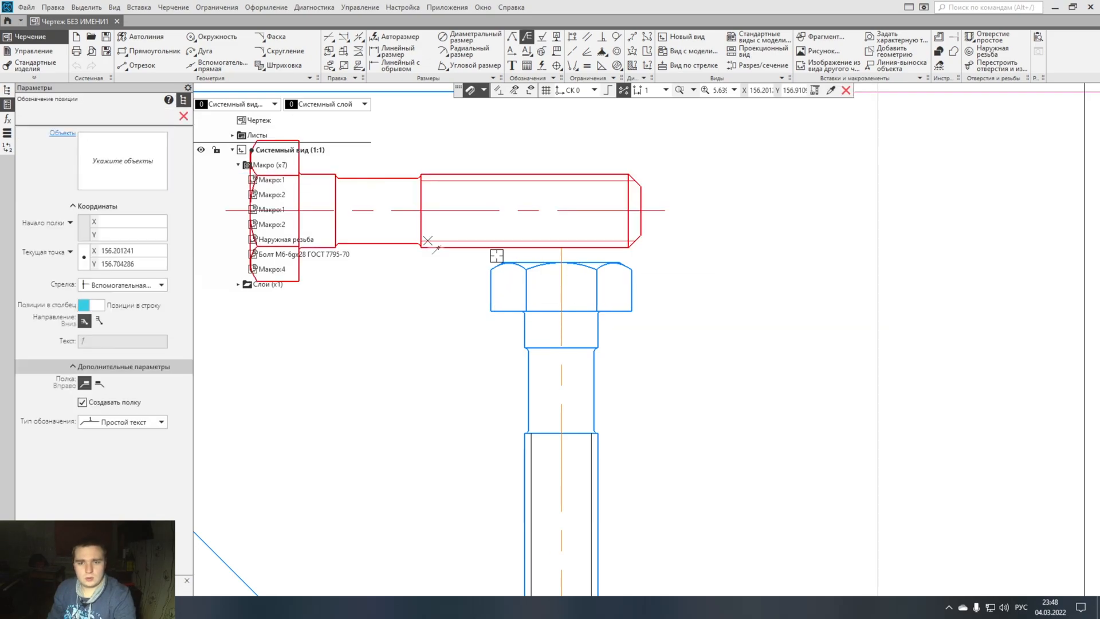
- End the bolt insertion and delete the two surplus horizontal bolt copies above the vertical one
click(183, 117)
click(207, 164)
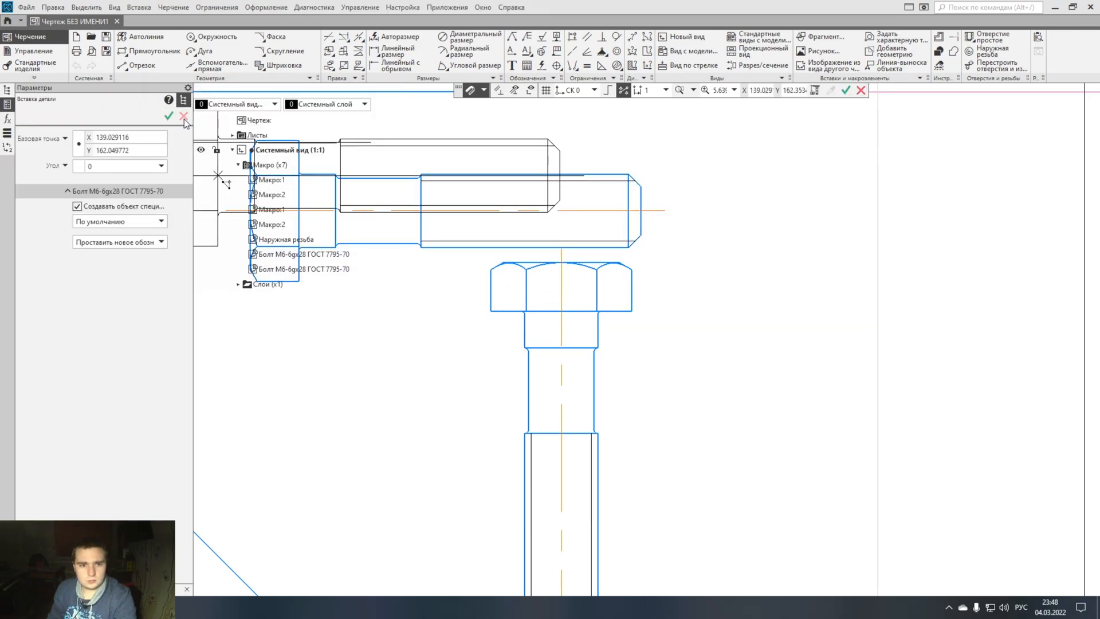
click(184, 118)
click(218, 175)
middle_drag(462, 221, 624, 229)
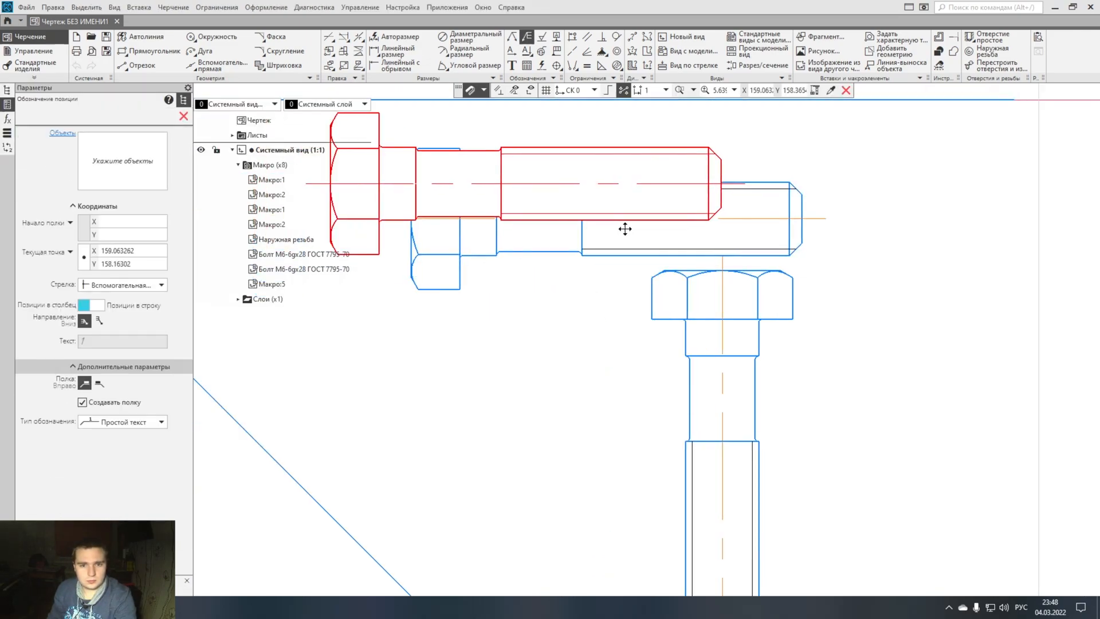
click(184, 118)
click(401, 94)
click(184, 117)
click(845, 520)
drag(556, 296, 439, 172)
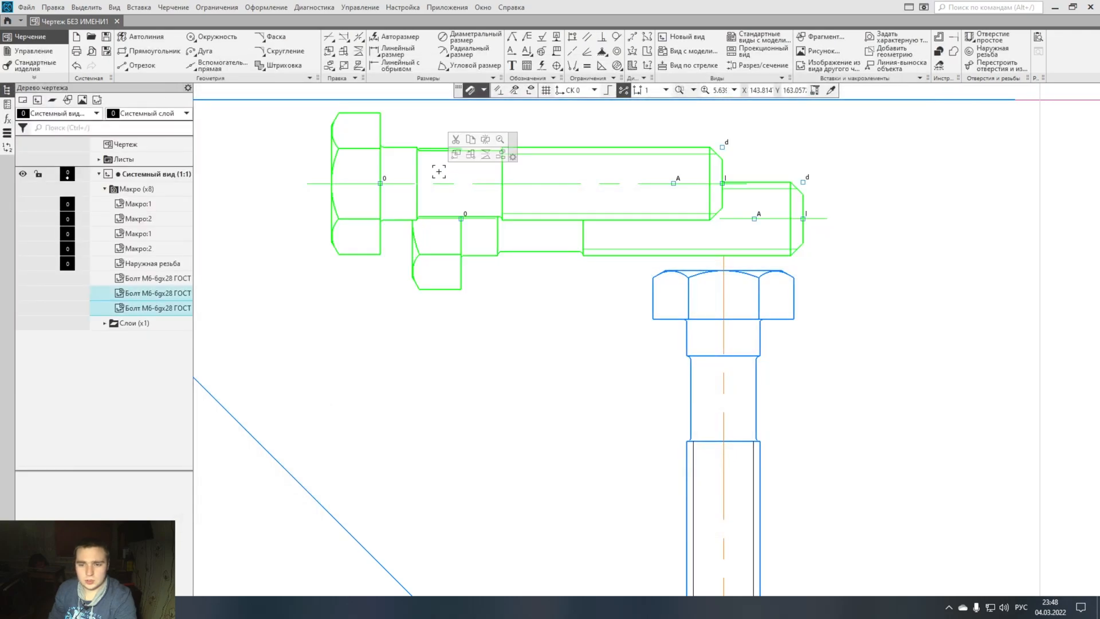
key(Delete)
- Examine the inserted bolt's head chamfer arcs, threaded end chamfer and the fillets under the head
scroll(717, 273, up, 15)
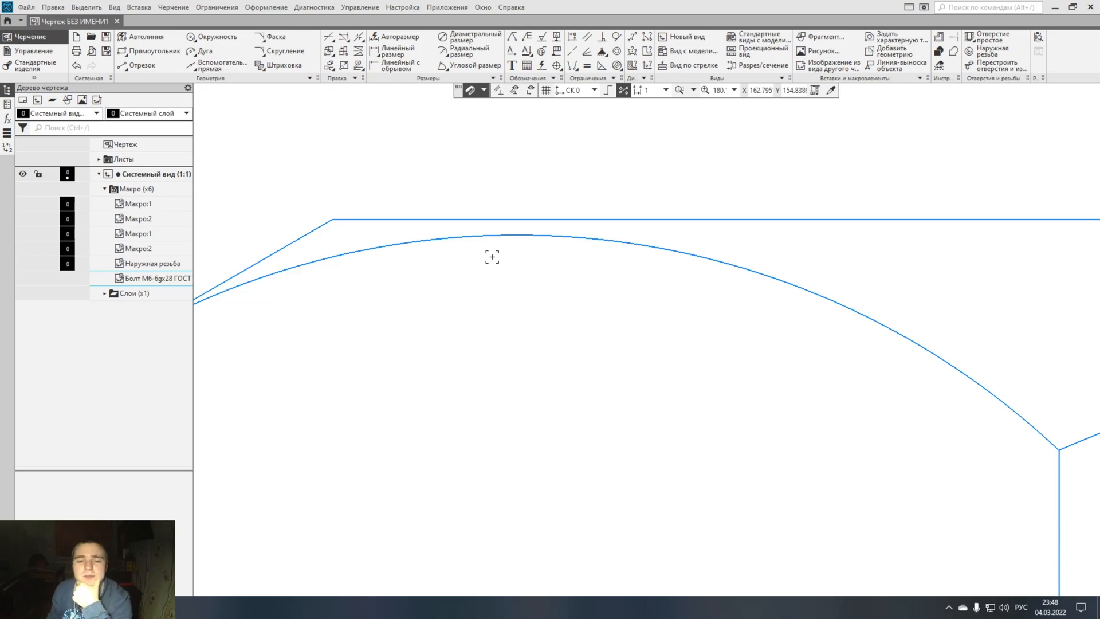
scroll(461, 251, down, 15)
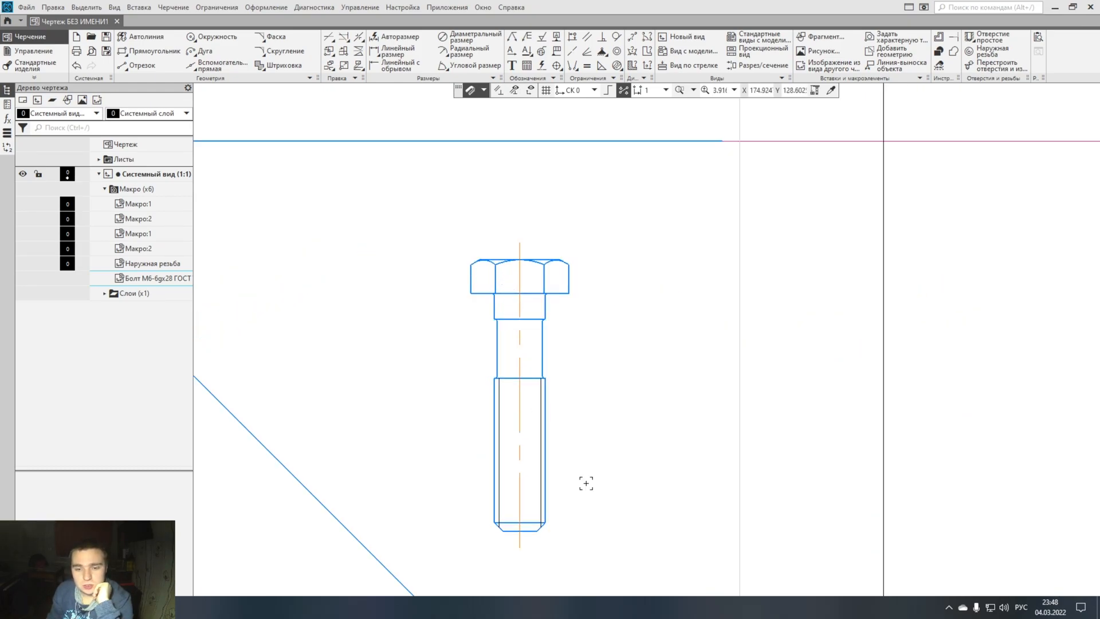
scroll(527, 482, up, 2)
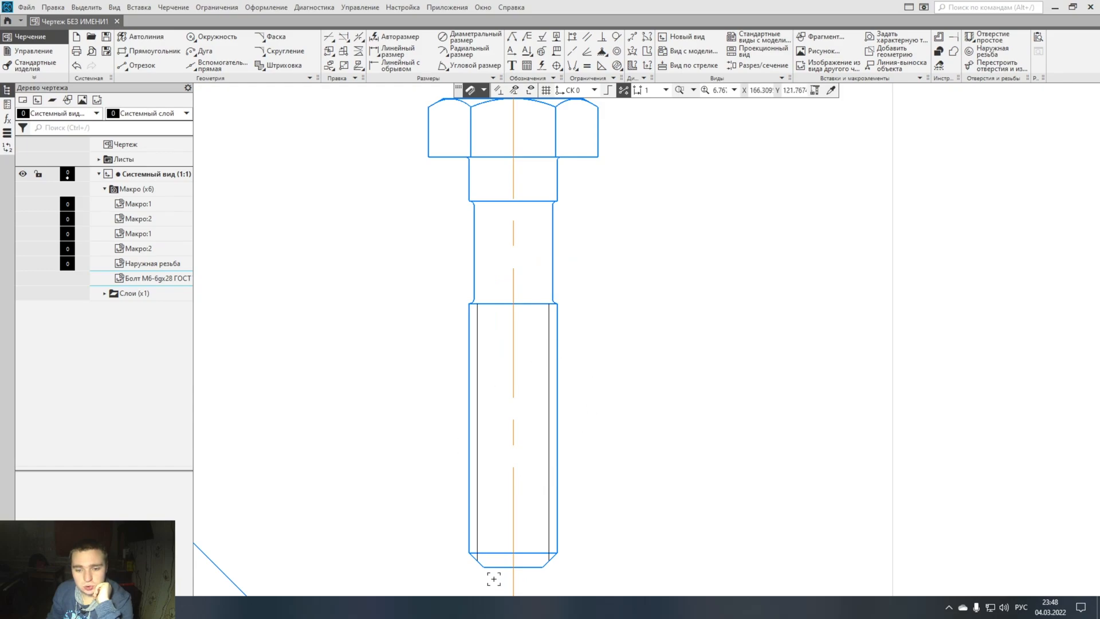
middle_drag(561, 457, 553, 542)
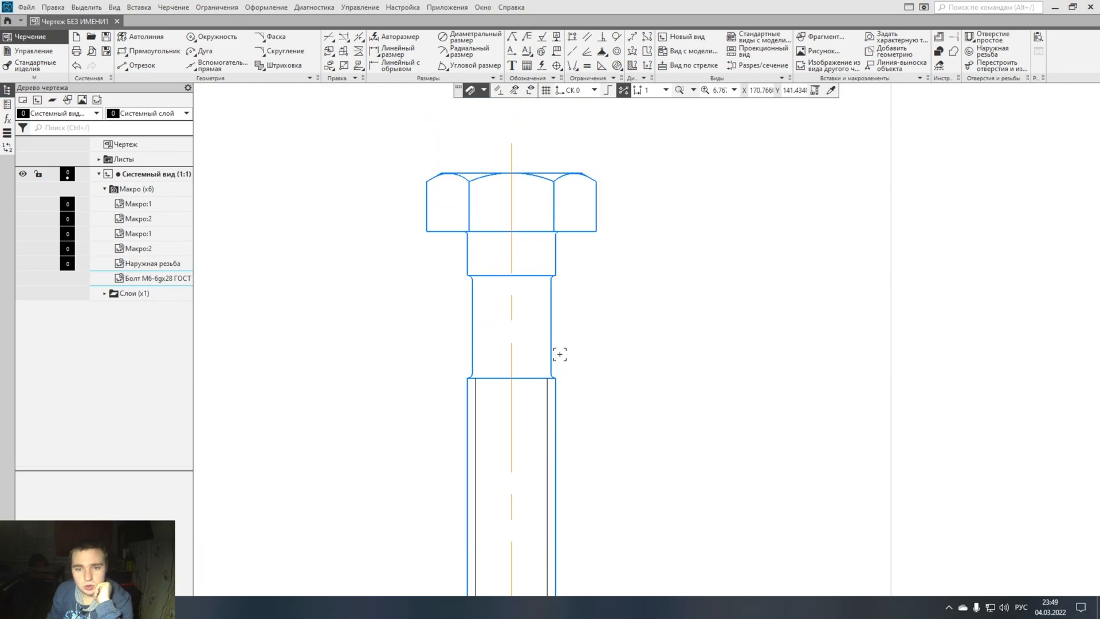
scroll(545, 261, up, 3)
scroll(557, 340, up, 8)
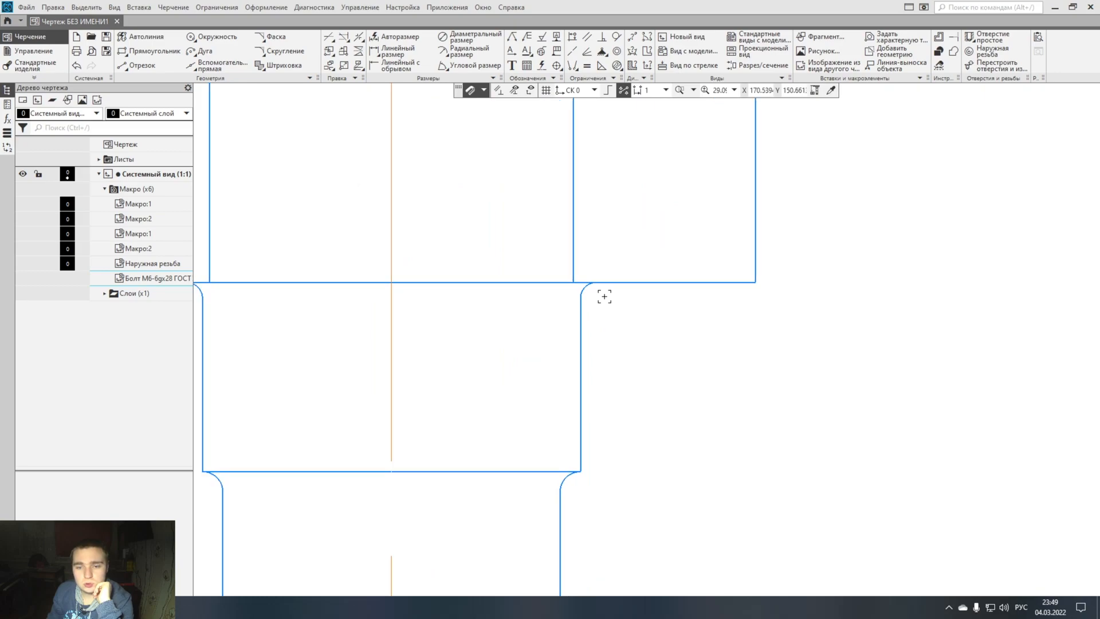
scroll(564, 301, down, 9)
middle_drag(567, 289, 590, 364)
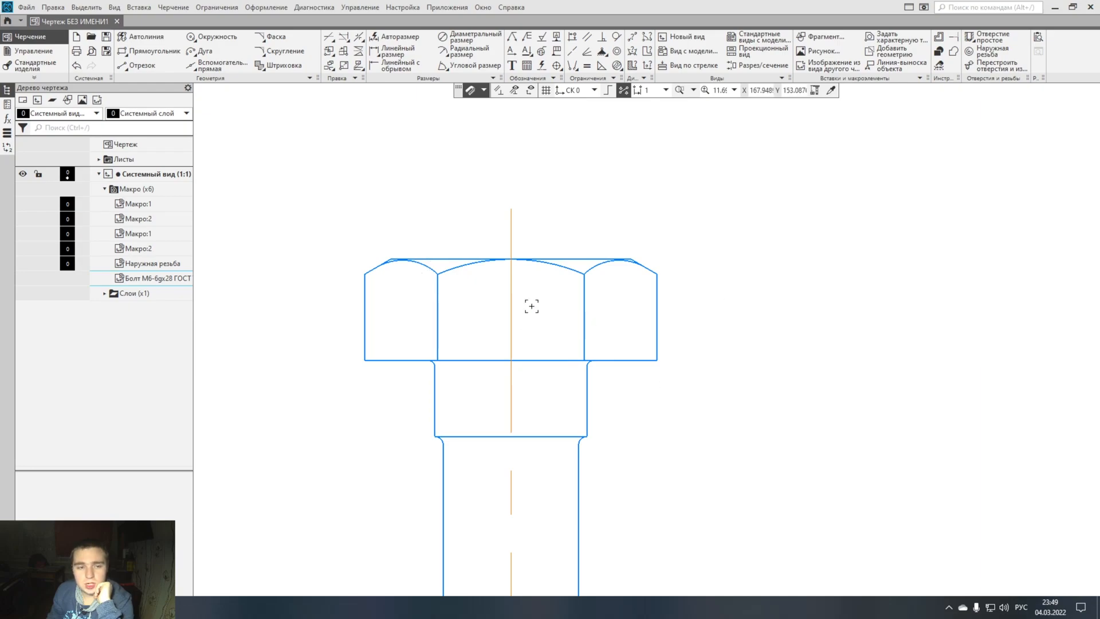
click(438, 9)
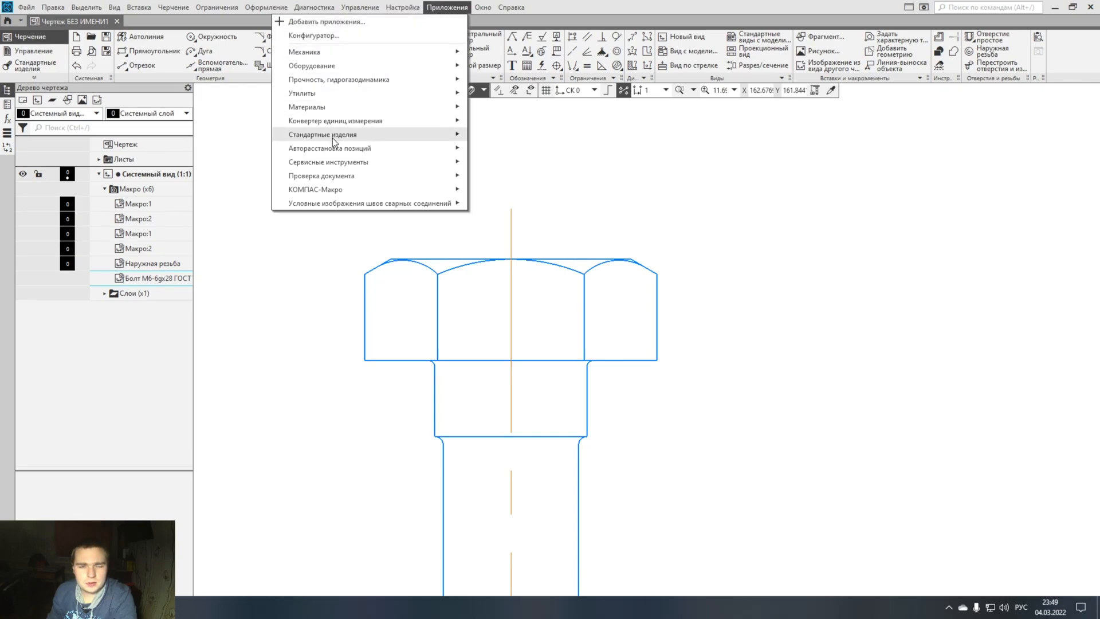
mouse_move(333, 135)
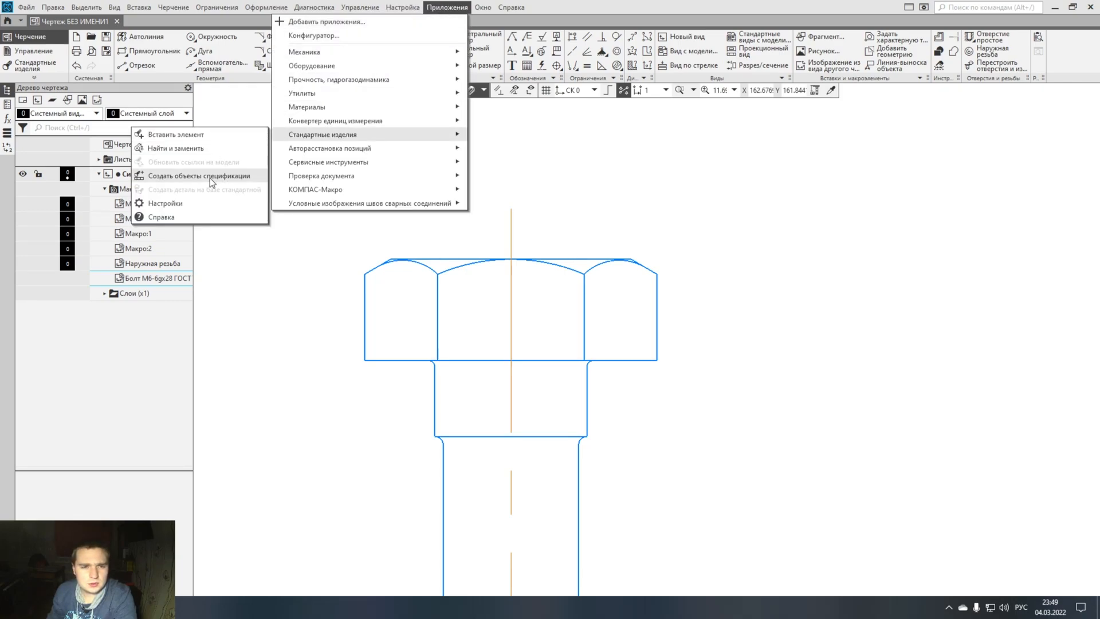
click(211, 149)
click(160, 208)
click(186, 118)
- Select the hex-head bolt M5x10 ГОСТ Р 50792-95 from the standard parts library for insertion
click(442, 9)
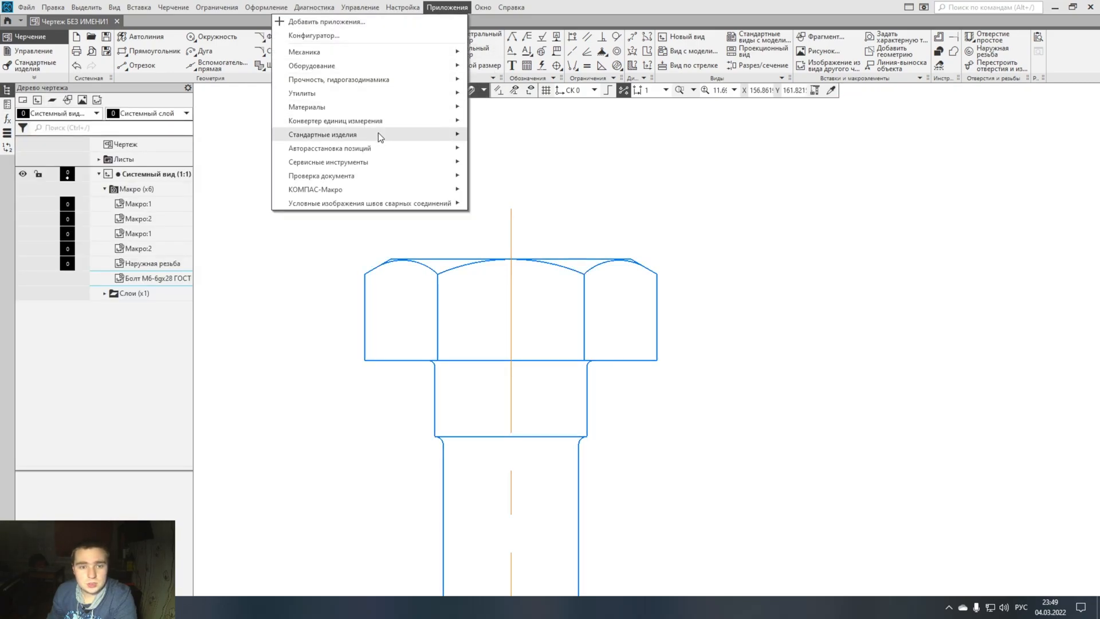
mouse_move(378, 133)
click(200, 135)
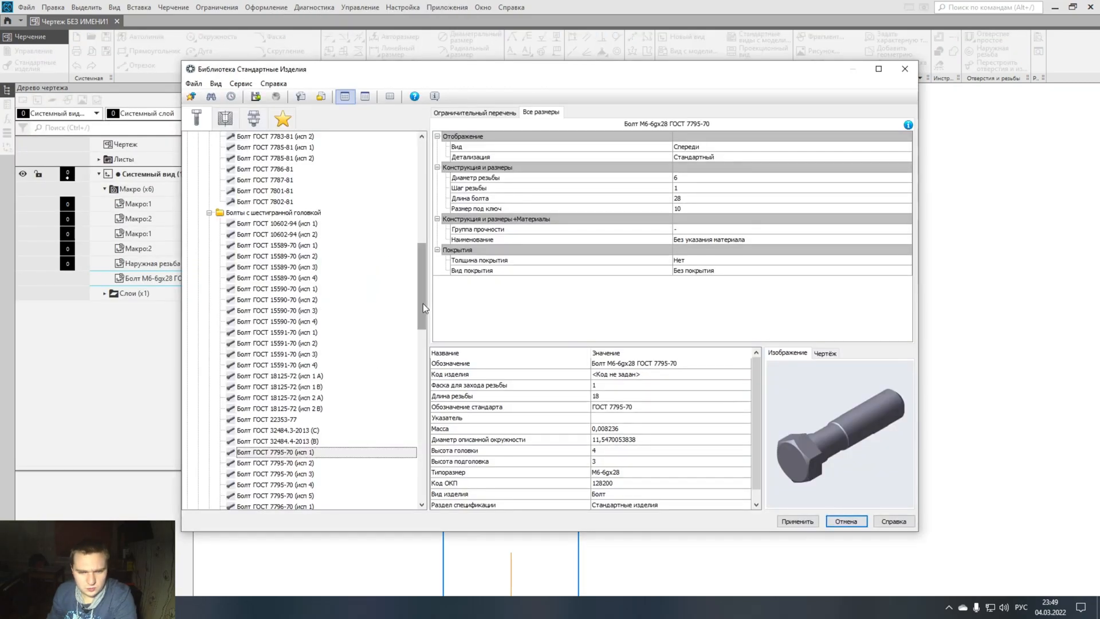
click(274, 343)
drag(908, 223, 901, 477)
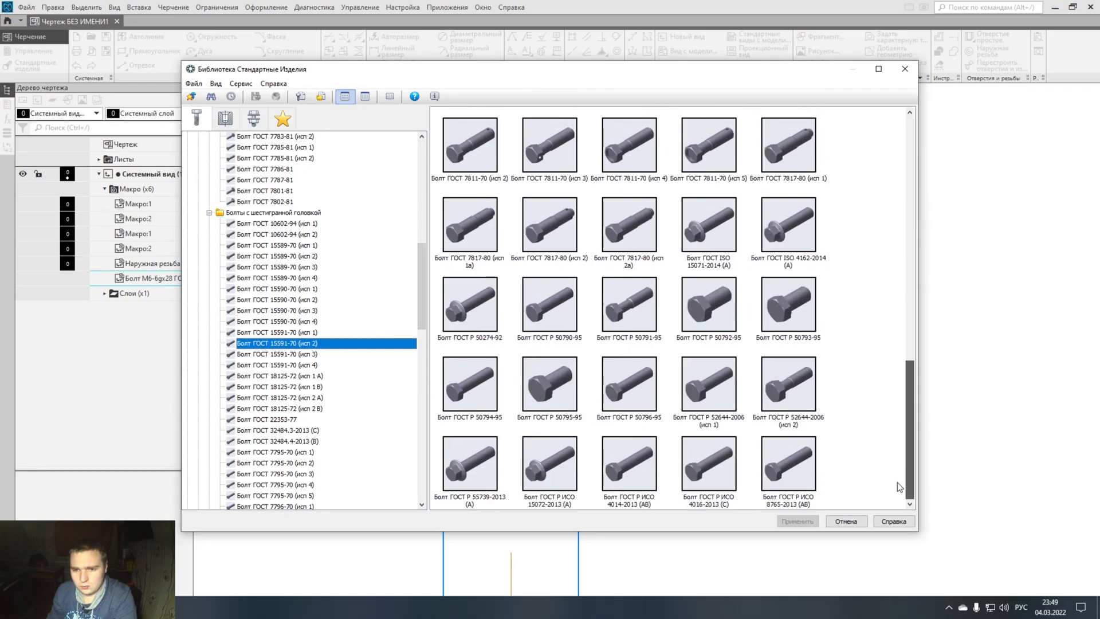
click(806, 521)
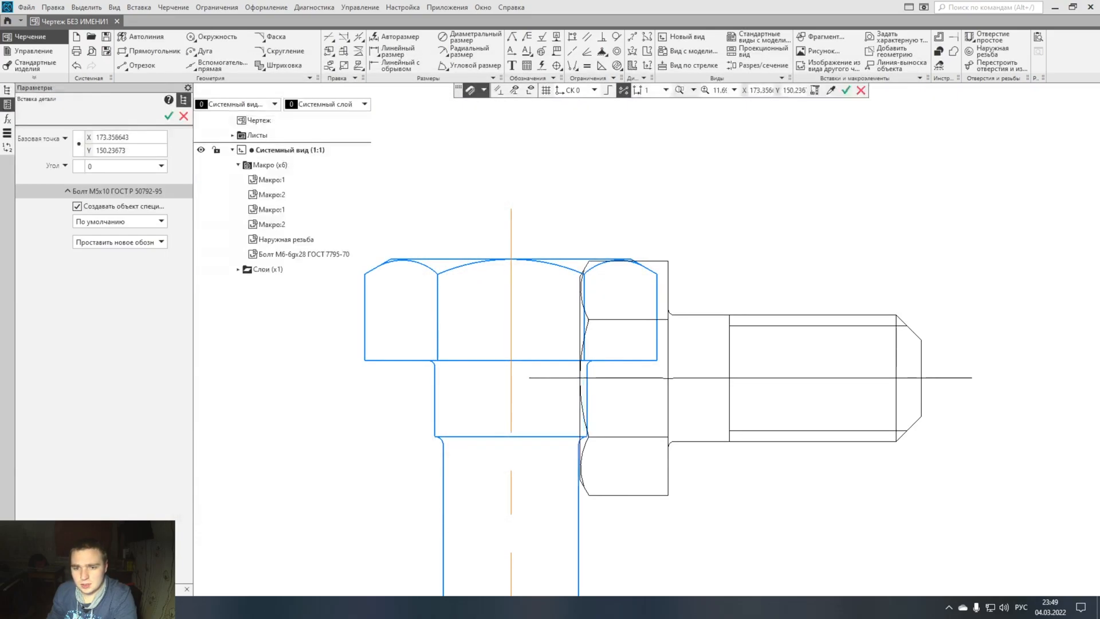
- Place the M5x10 ГОСТ Р 50792-95 bolt vertically, head up, to the right of the M6 bolt
middle_drag(670, 378, 427, 314)
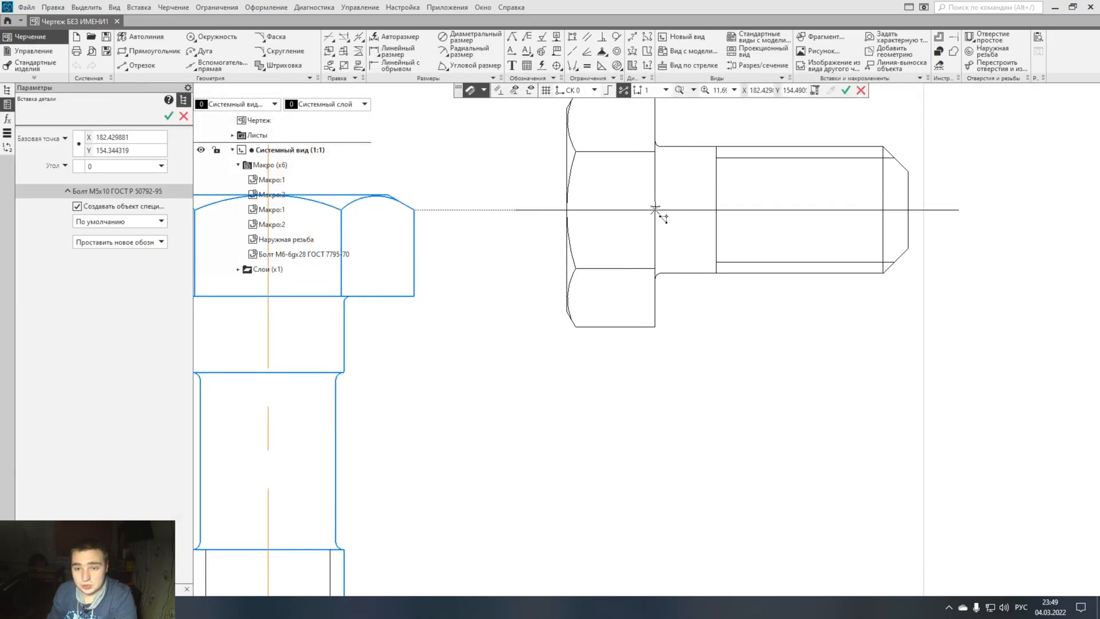
click(655, 210)
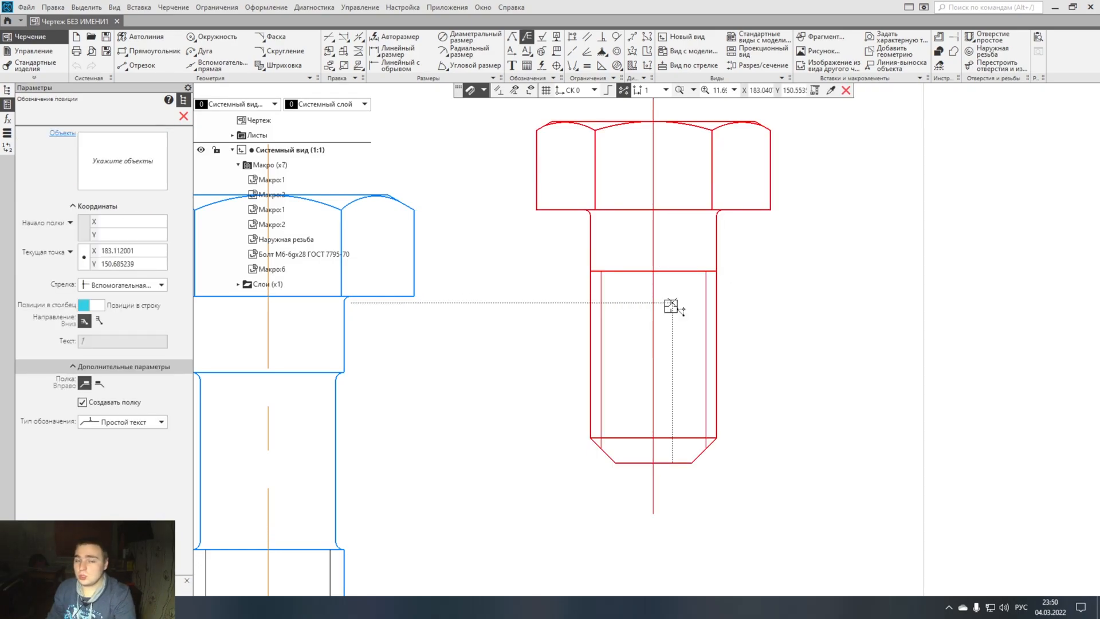
scroll(671, 308, down, 3)
scroll(519, 456, up, 2)
scroll(519, 448, down, 3)
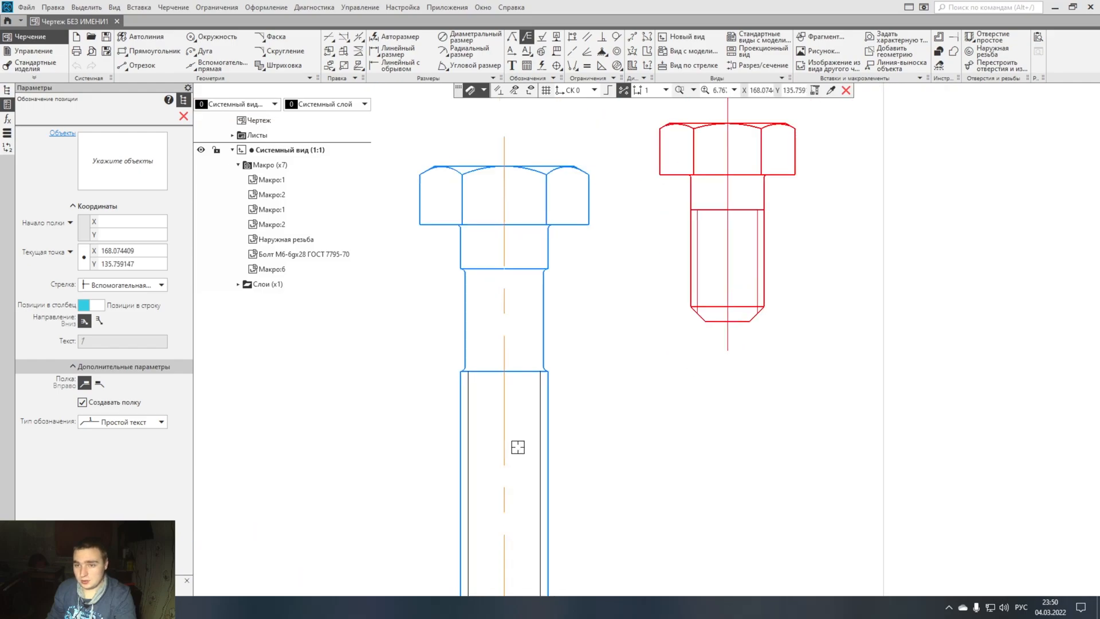